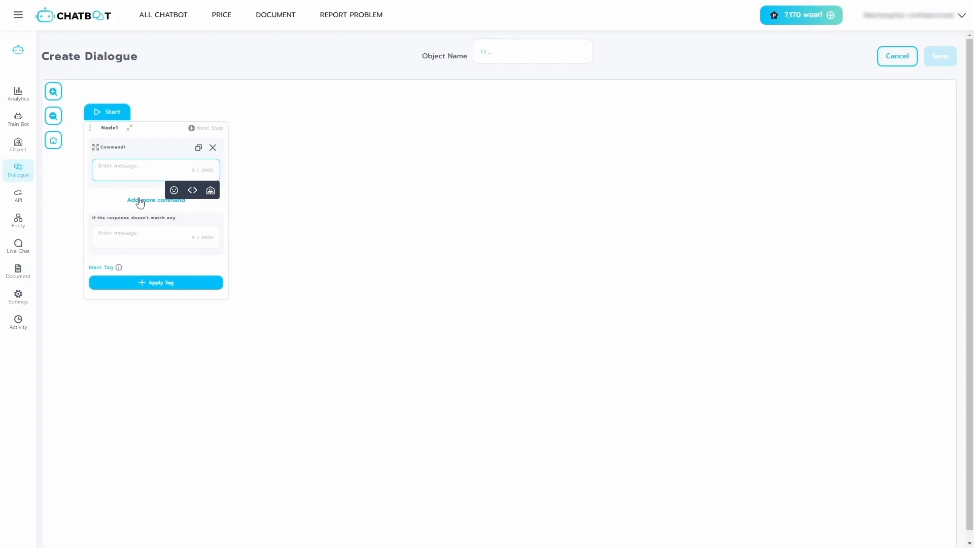
# - Add a second command to Node1 and place the cursor in its empty message field
pyautogui.click(141, 240)
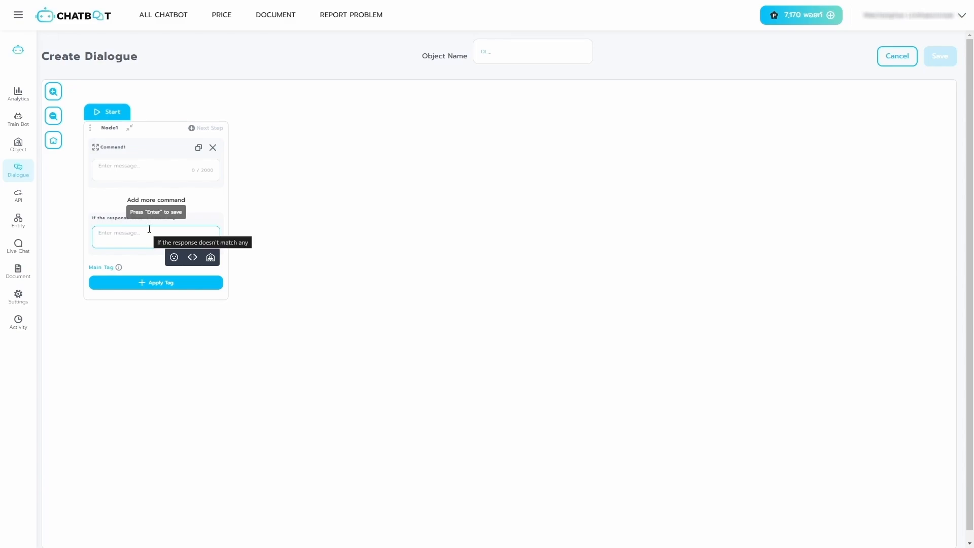
pyautogui.click(163, 203)
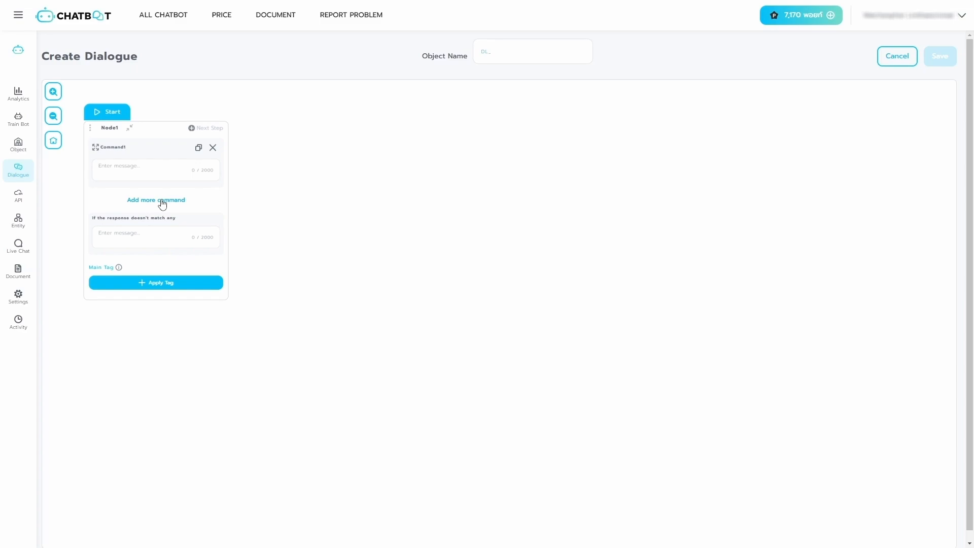
pyautogui.click(163, 203)
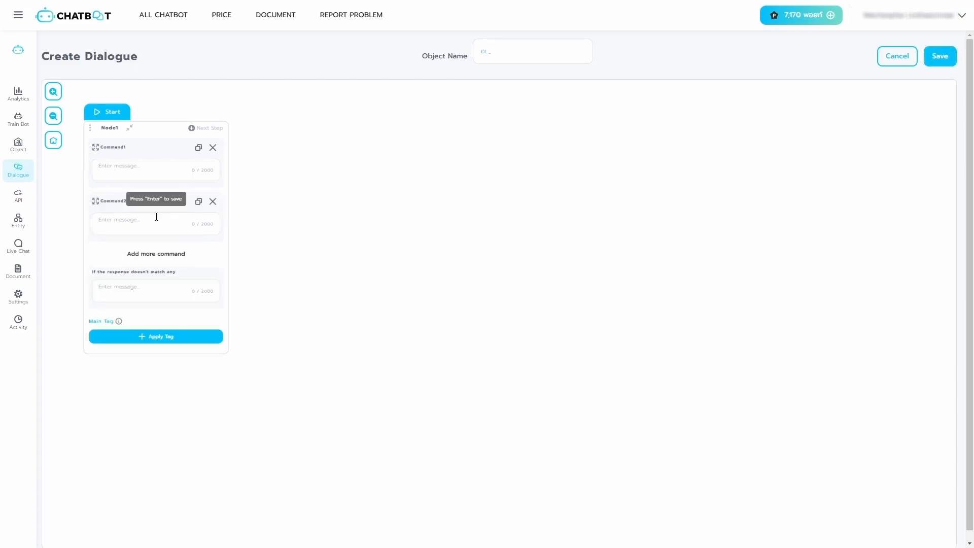
pyautogui.click(157, 217)
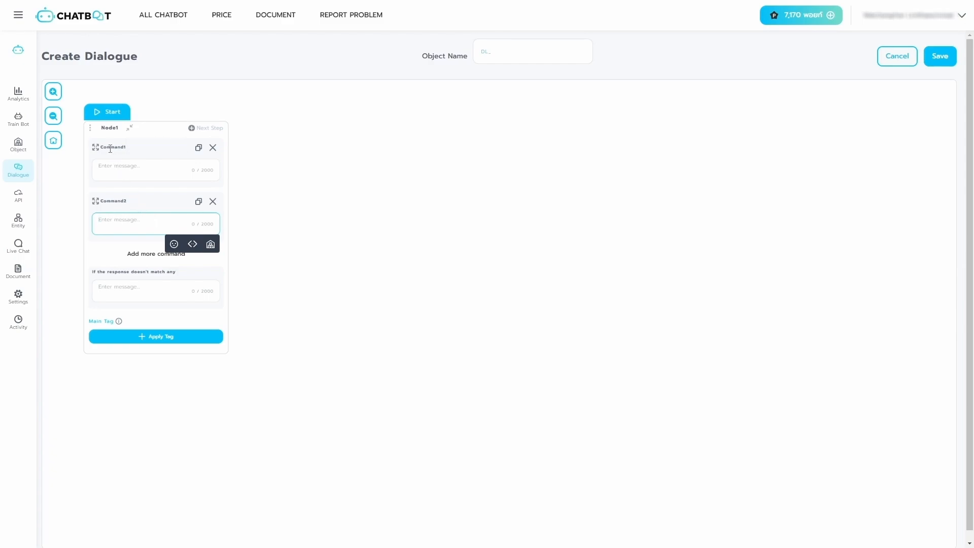
pyautogui.click(89, 128)
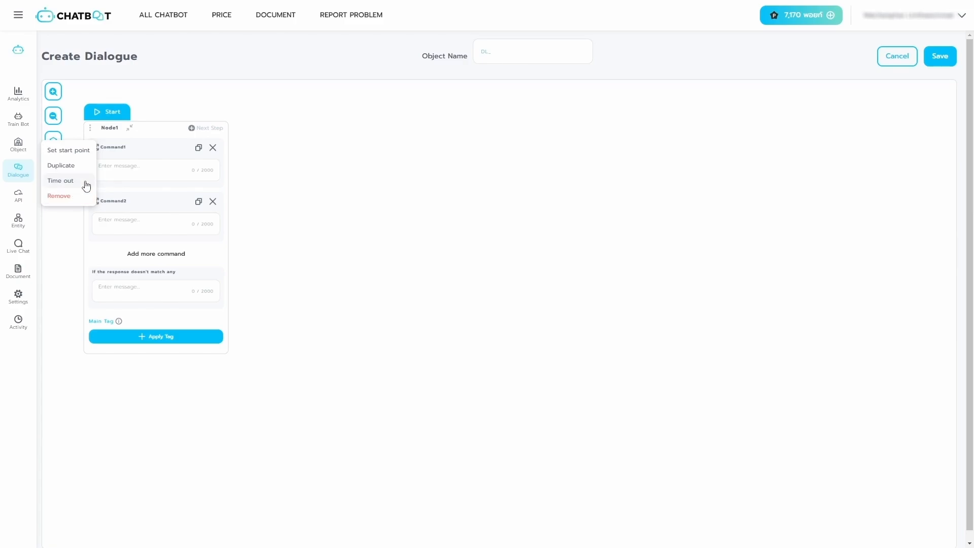
pyautogui.click(152, 136)
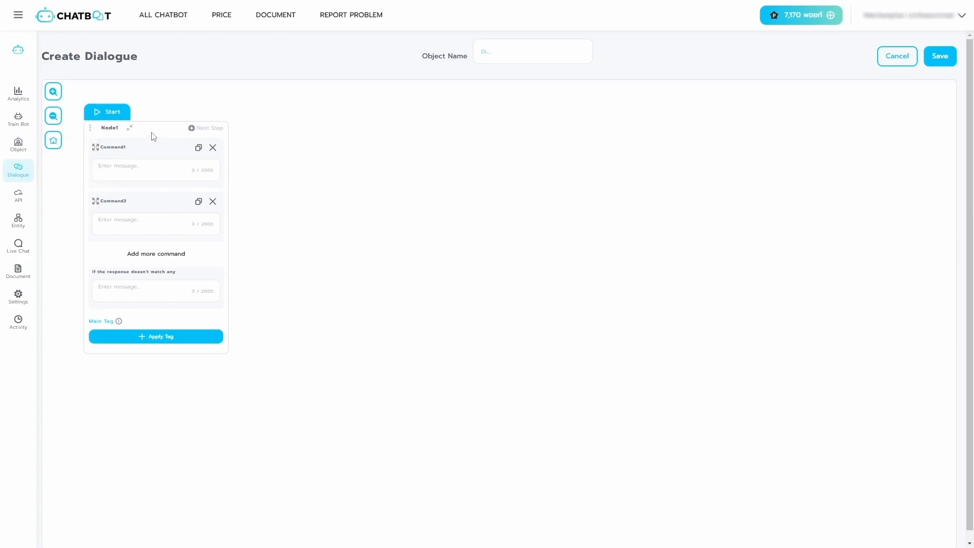
# - Add a new condition as Node1's next step and position it beside the node
pyautogui.click(200, 131)
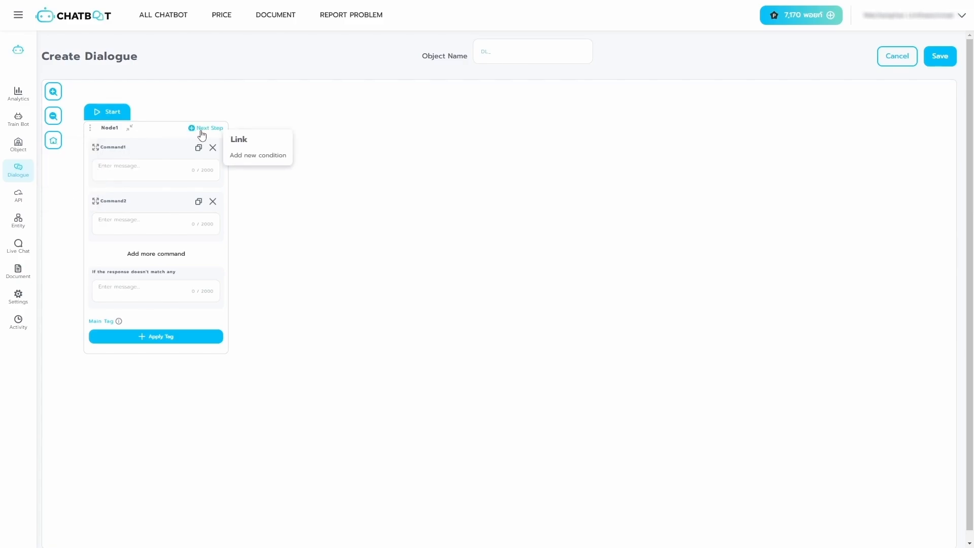
pyautogui.click(268, 156)
pyautogui.moveTo(288, 146); pyautogui.dragTo(355, 130)
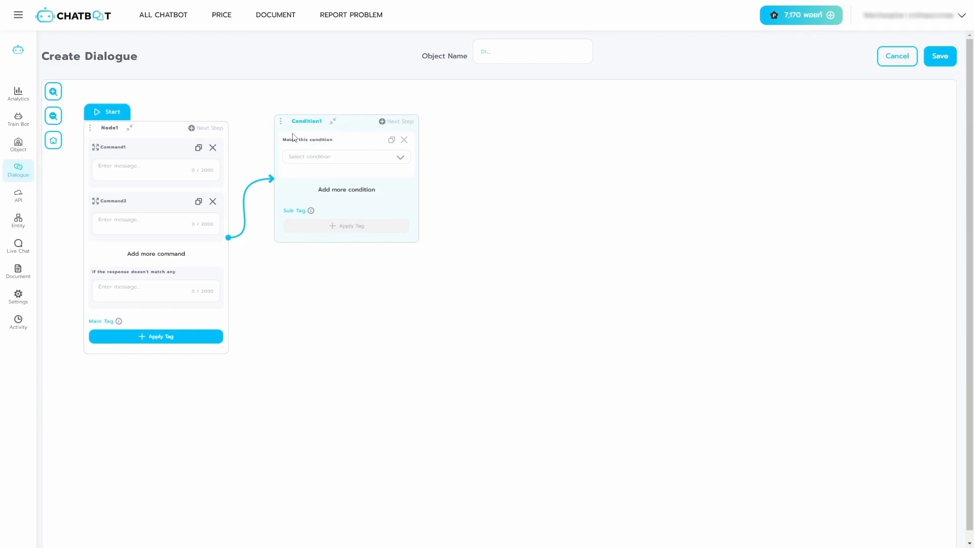
# - Unlink Condition1 from Node1 and link the two again
pyautogui.click(215, 128)
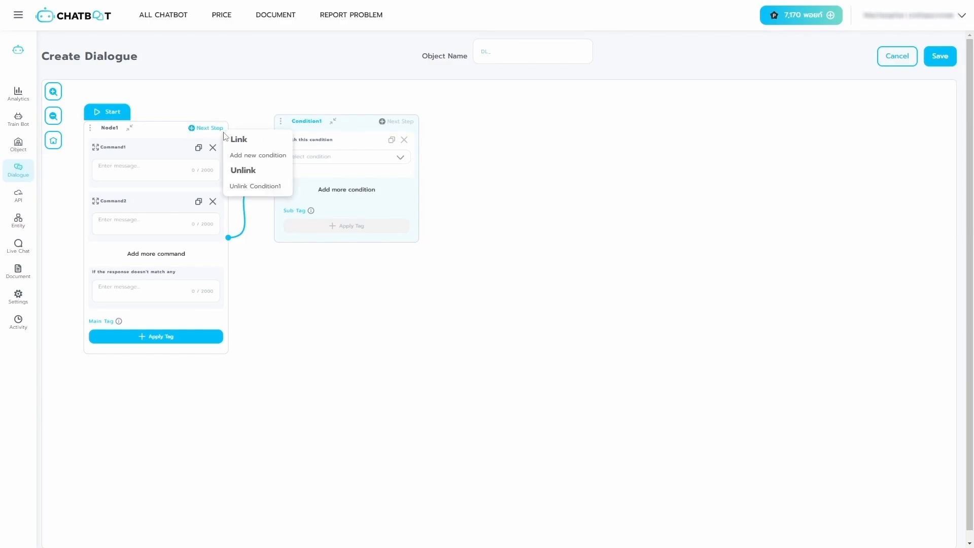
pyautogui.click(252, 192)
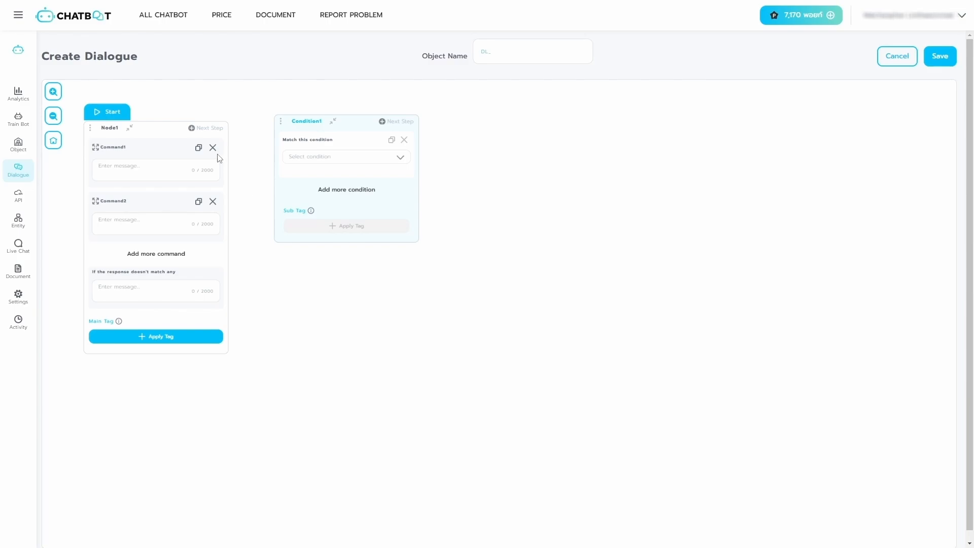
pyautogui.click(214, 129)
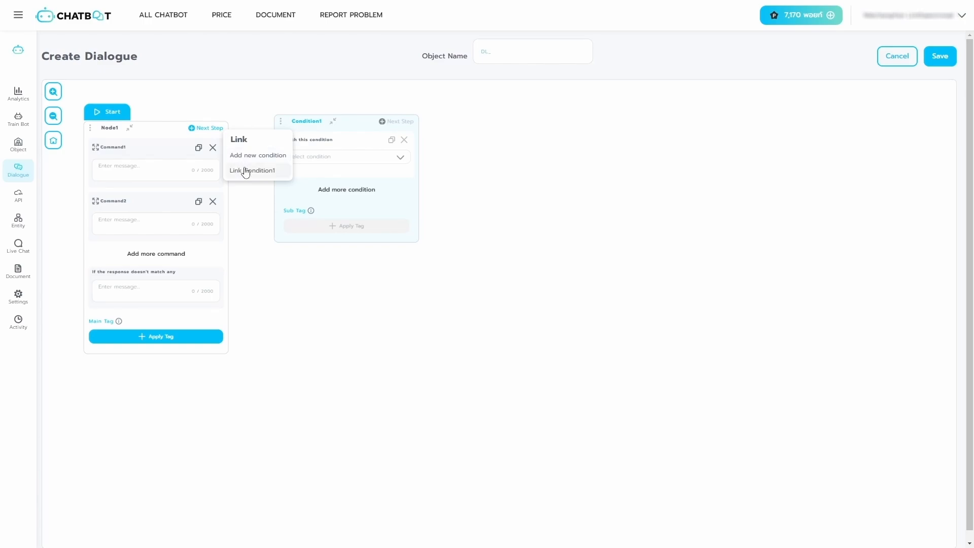
pyautogui.click(246, 170)
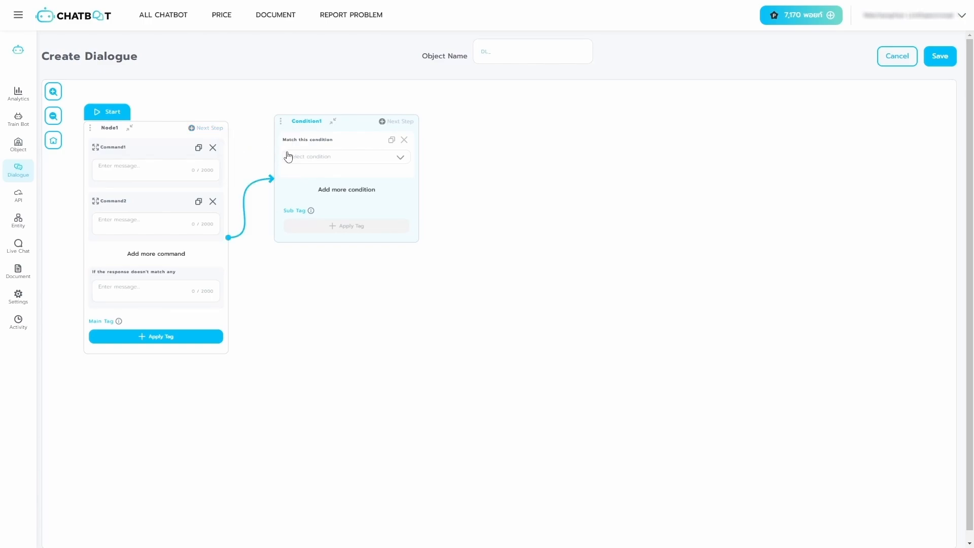
# - Duplicate Node1 and place the copy on the free canvas area below Condition1
pyautogui.moveTo(349, 130); pyautogui.dragTo(364, 131)
pyautogui.moveTo(365, 131); pyautogui.dragTo(377, 131)
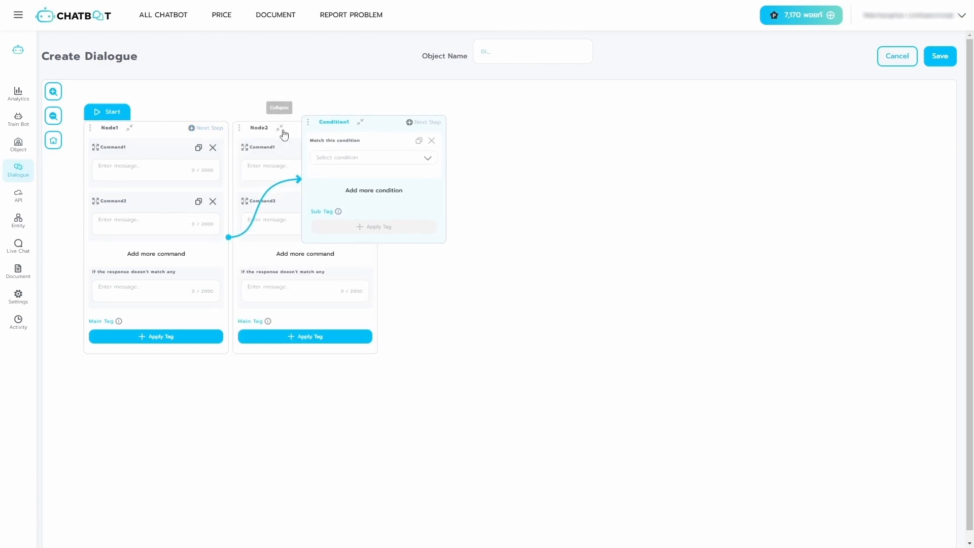
pyautogui.moveTo(282, 132); pyautogui.dragTo(277, 300)
# - Link Node2 to Condition1 and move the condition farther away from both nodes
pyautogui.click(349, 293)
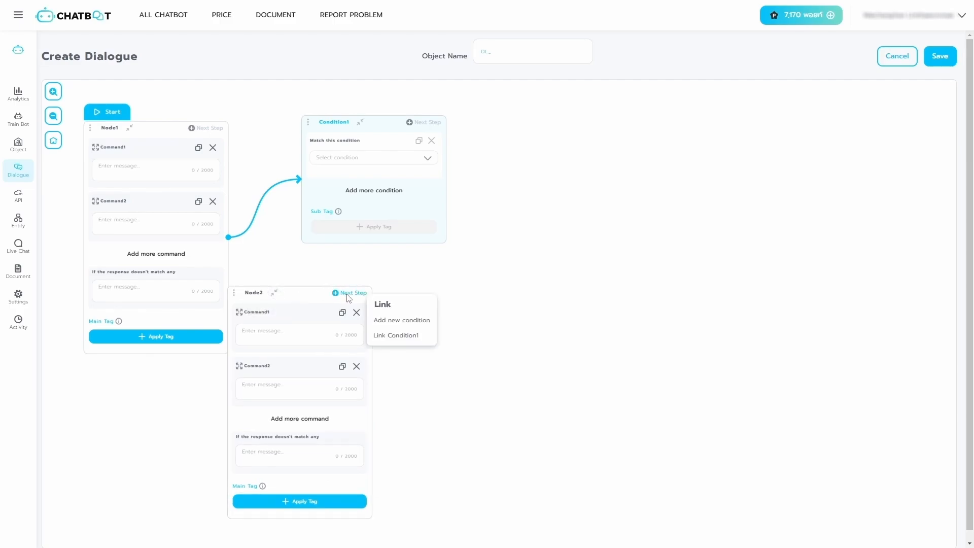
pyautogui.click(388, 336)
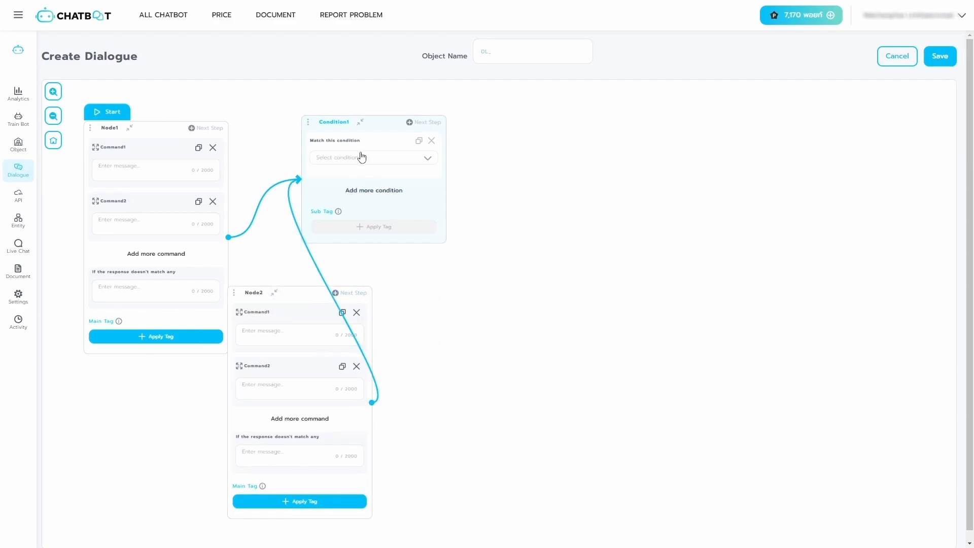
pyautogui.moveTo(381, 132); pyautogui.dragTo(497, 137)
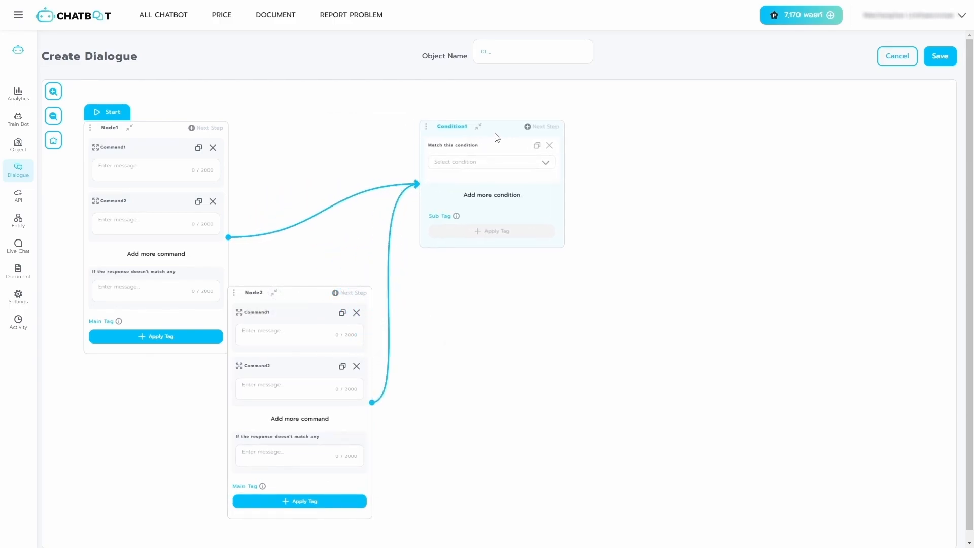
# - Add a new node as Condition1's next step and position it beside the condition
pyautogui.click(535, 127)
pyautogui.click(588, 157)
pyautogui.moveTo(648, 131); pyautogui.dragTo(680, 127)
# - Add another new node from Condition1, place it below Node3, and link the condition back to Node3
pyautogui.click(549, 127)
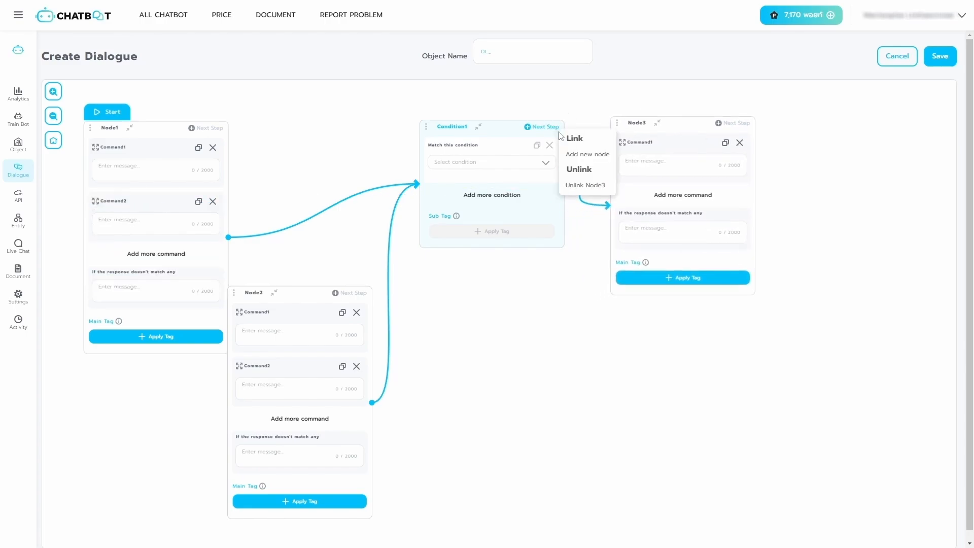
pyautogui.click(573, 154)
pyautogui.moveTo(631, 132); pyautogui.dragTo(670, 316)
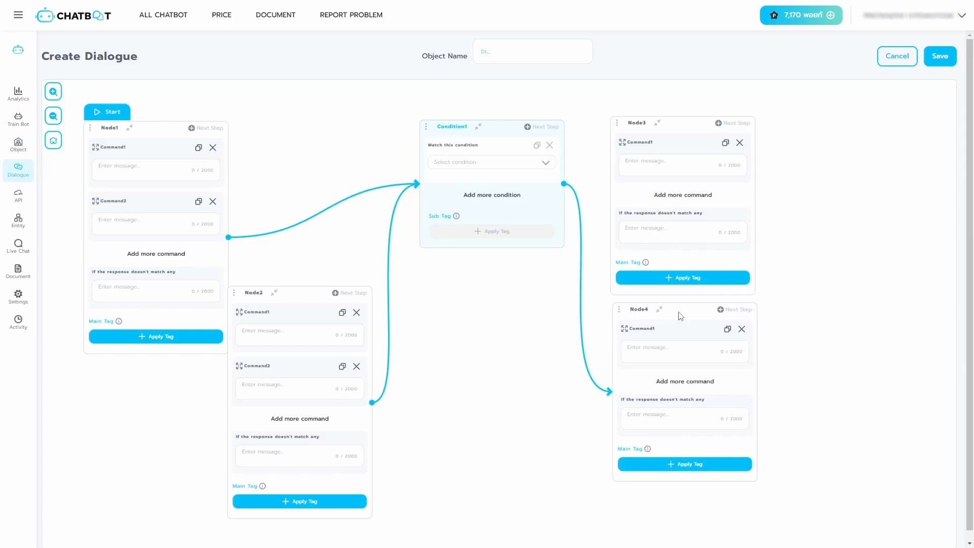
pyautogui.click(535, 133)
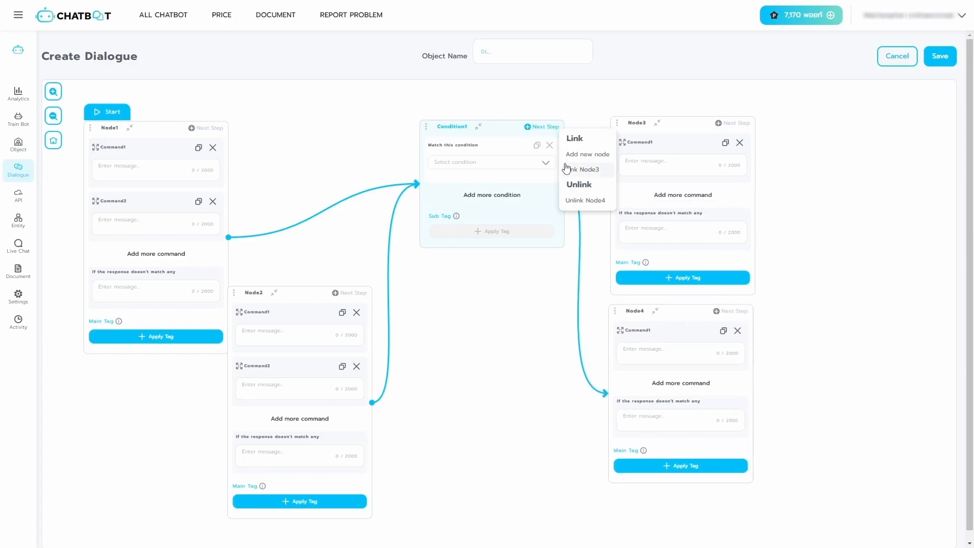
pyautogui.click(566, 168)
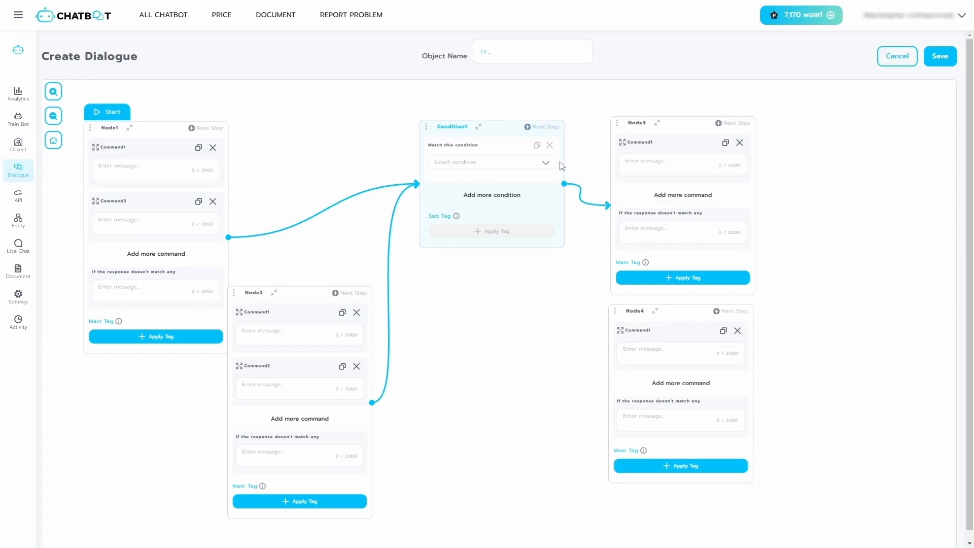
# - Set Condition1 to match Entities, browse the saved entities, and enter the phrase สวัสดี
pyautogui.click(489, 166)
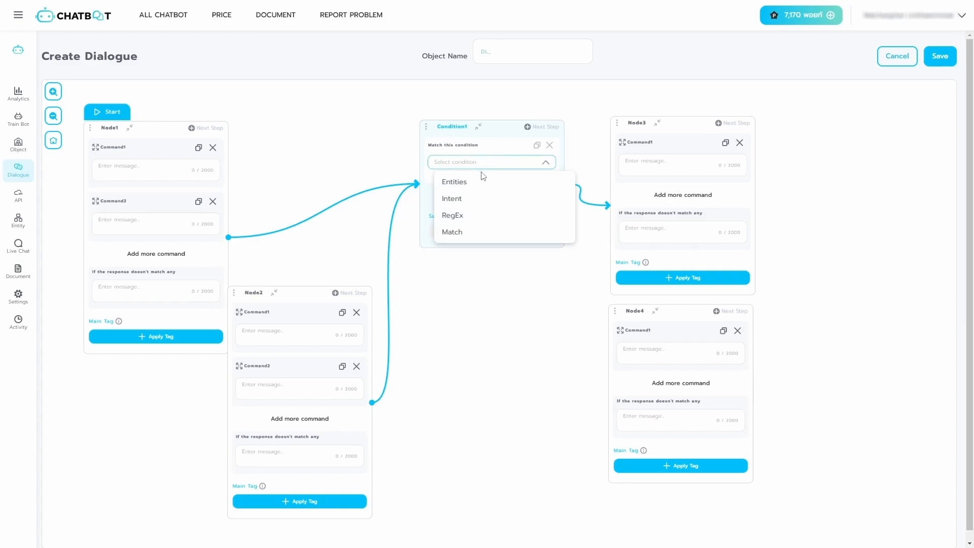
pyautogui.click(481, 181)
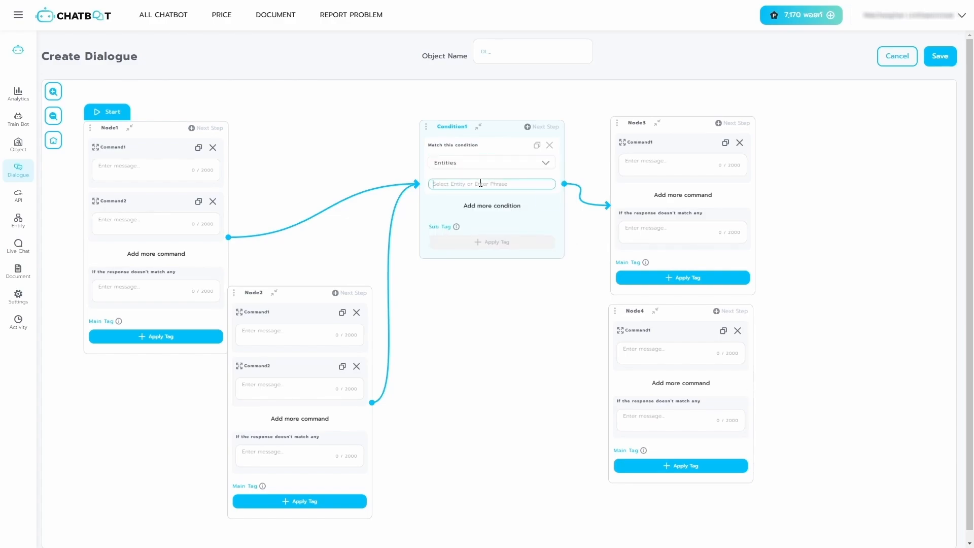
pyautogui.click(546, 199)
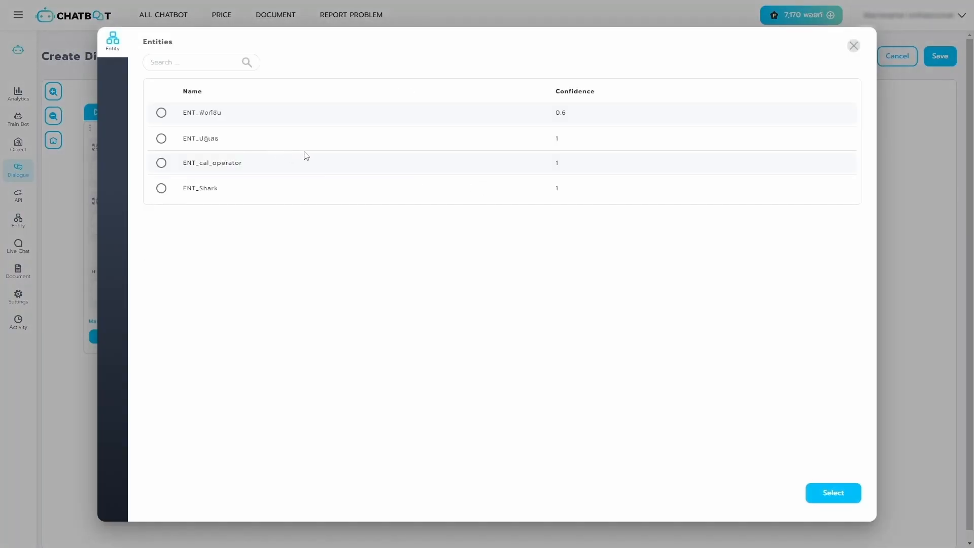
pyautogui.click(854, 46)
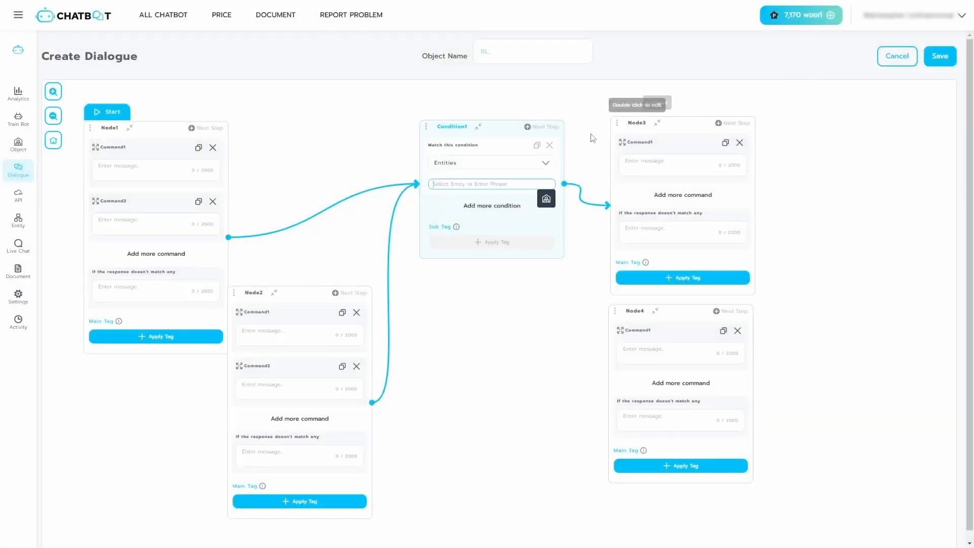
pyautogui.click(511, 184)
pyautogui.write('สวัสดี')
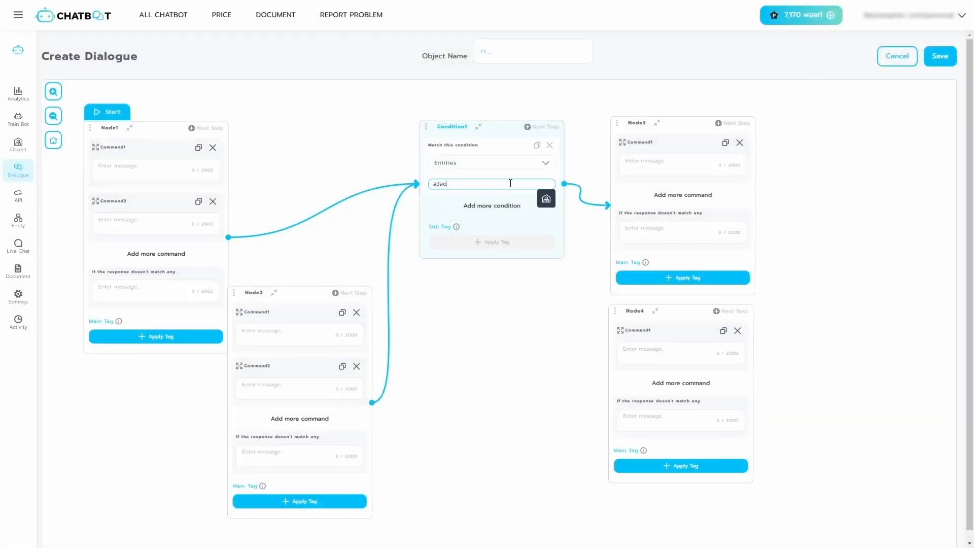
pyautogui.press('Return')
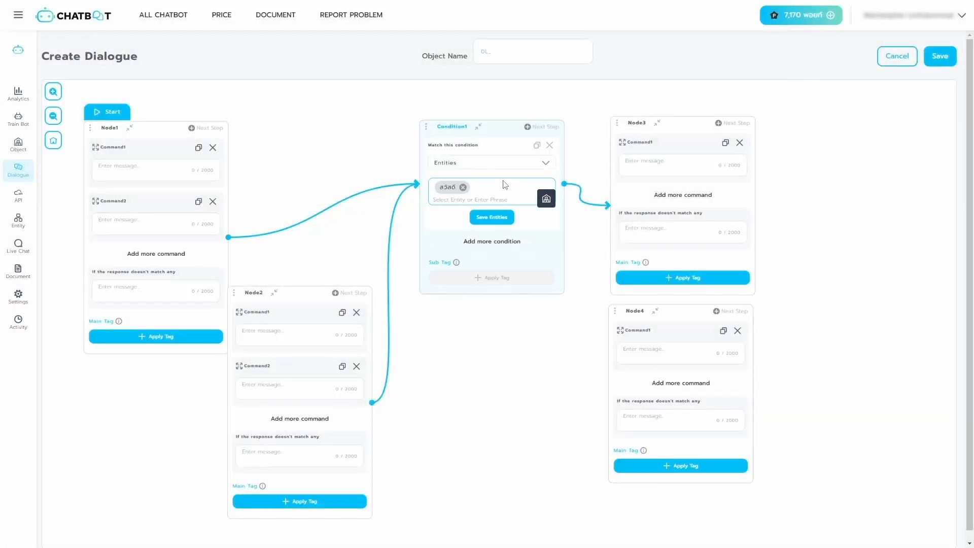
# - Switch Condition1 to match Intent and pick the ทักทาย intent from the saved intents
pyautogui.click(477, 168)
pyautogui.click(471, 198)
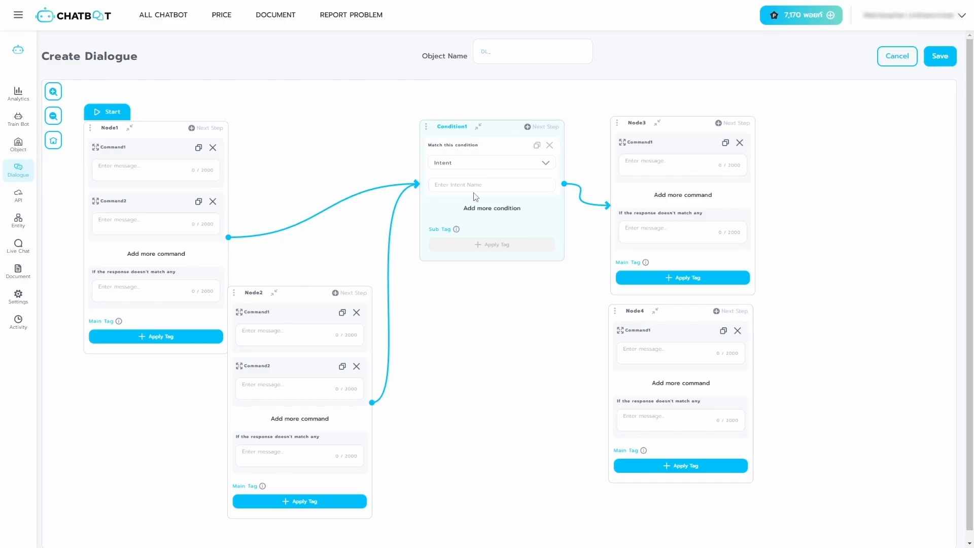
pyautogui.click(478, 186)
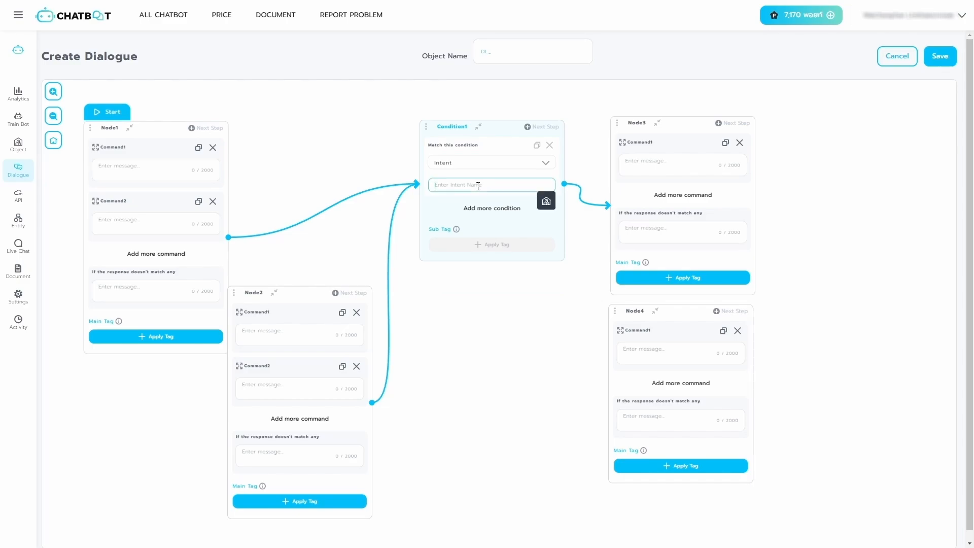
pyautogui.click(546, 202)
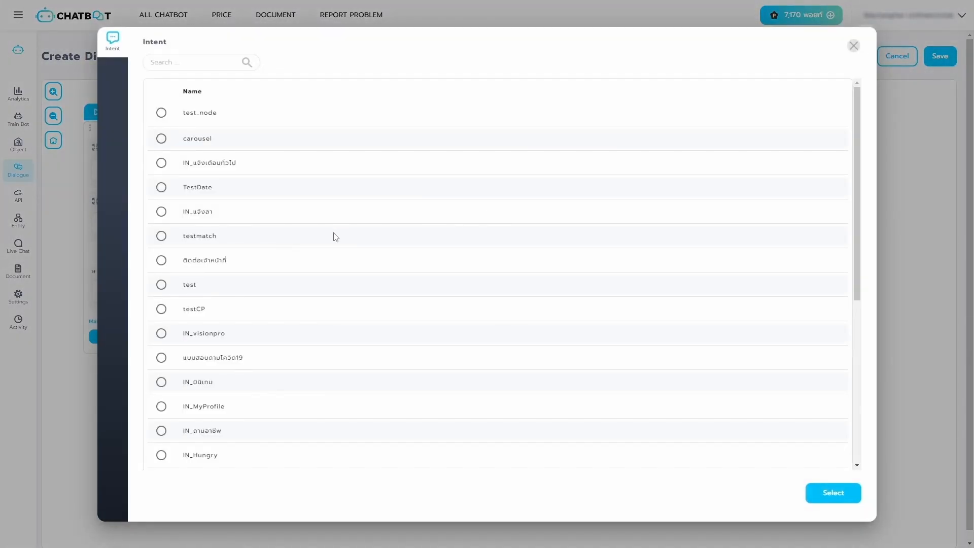
pyautogui.scroll(-6, 297, 265)
pyautogui.click(161, 354)
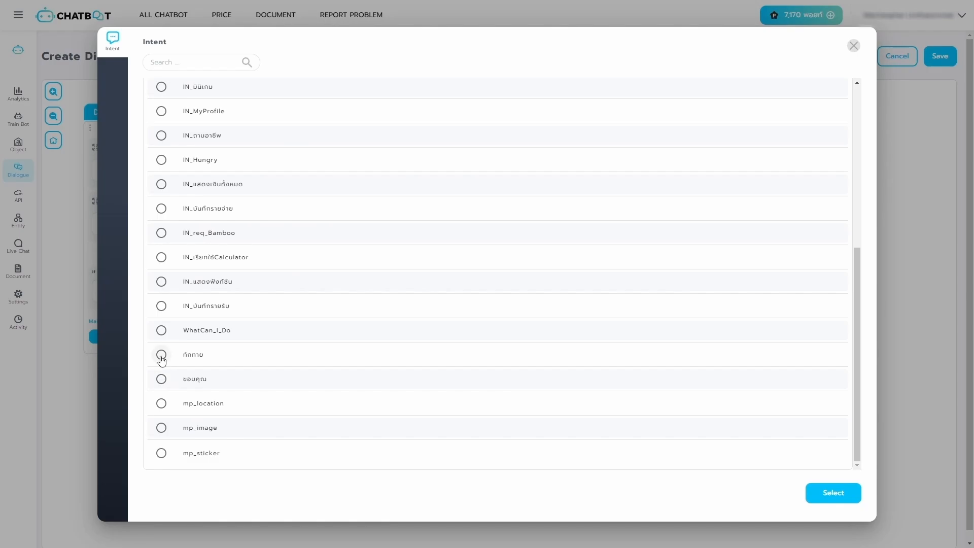
pyautogui.click(827, 495)
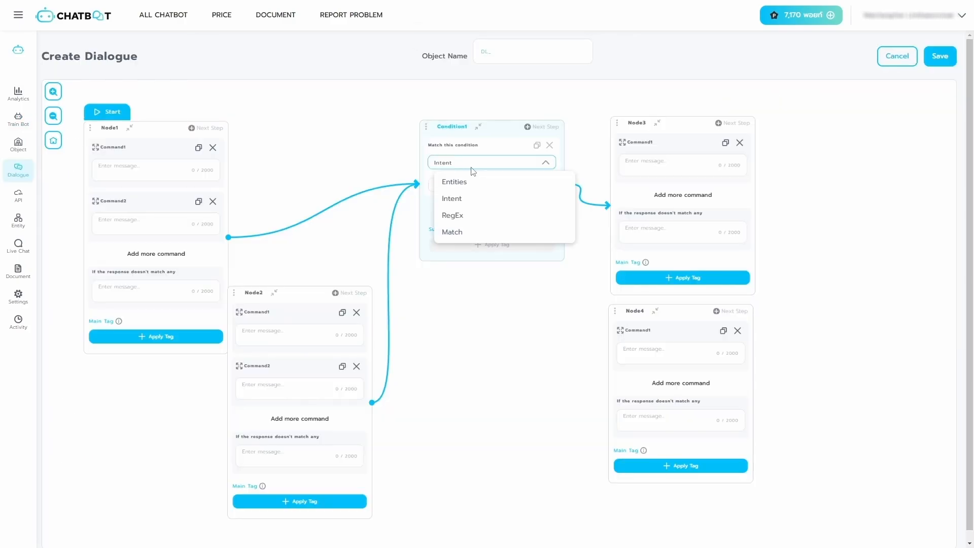
# - Switch Condition1 to RegEx and review the available pattern types, keeping Custom
pyautogui.click(458, 213)
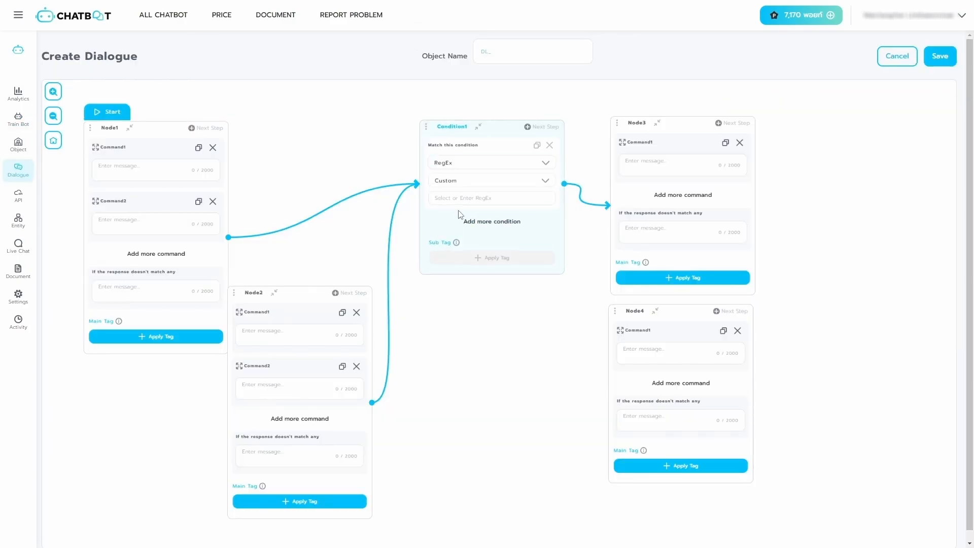
pyautogui.click(487, 183)
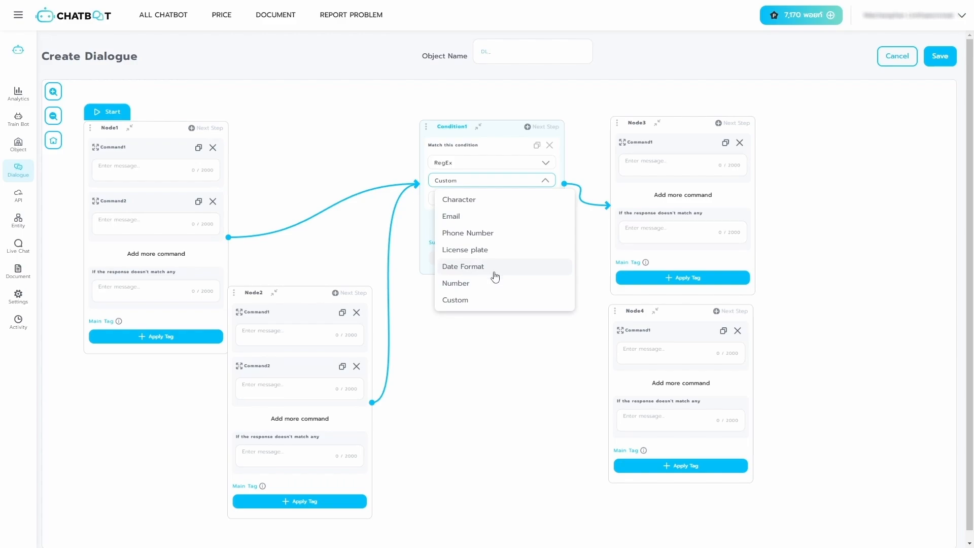
pyautogui.click(467, 180)
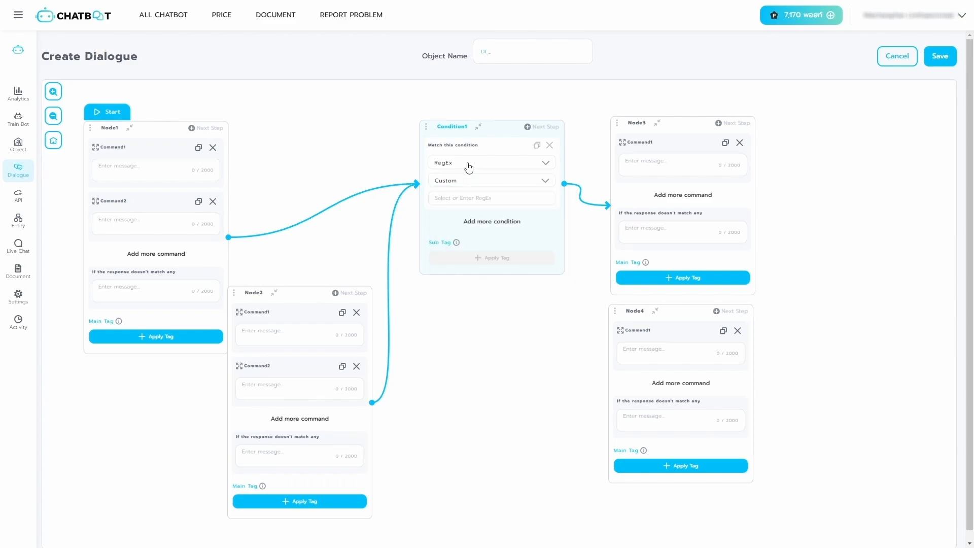
# - Switch Condition1 to the Match type for comparing a parameter with a value
pyautogui.click(469, 168)
pyautogui.click(470, 232)
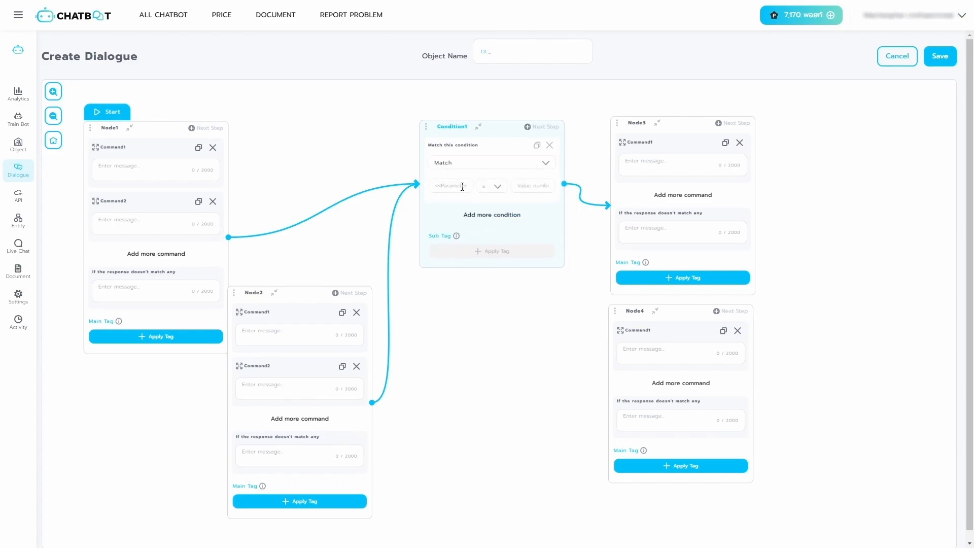
# - Insert the number parameter into the Command1 message of Node1
pyautogui.click(460, 186)
pyautogui.click(167, 170)
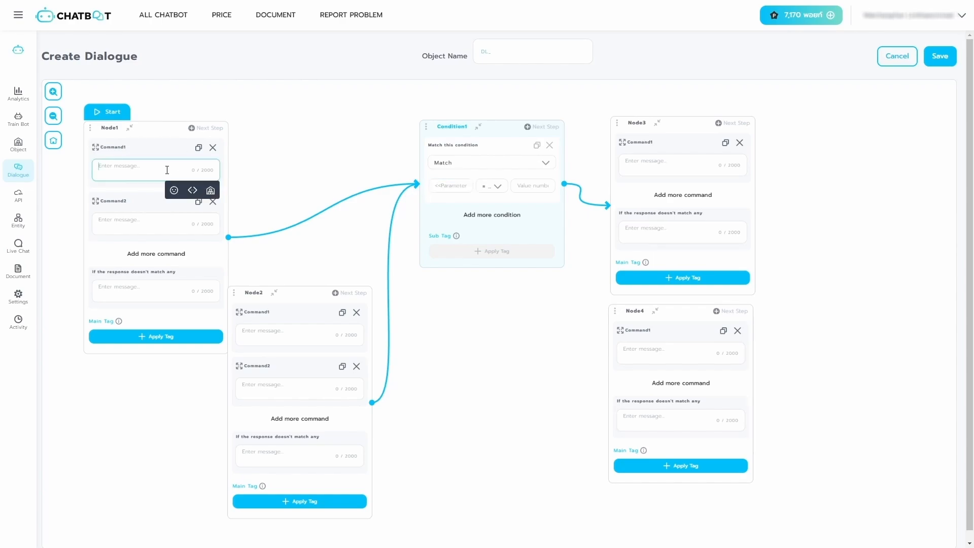
pyautogui.click(192, 190)
pyautogui.click(475, 152)
pyautogui.click(401, 235)
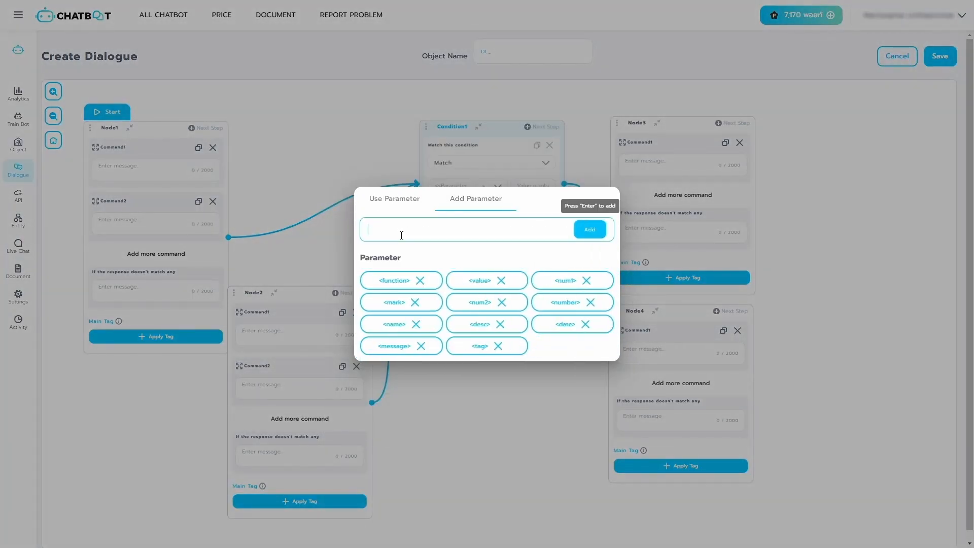
pyautogui.write('number')
pyautogui.click(588, 229)
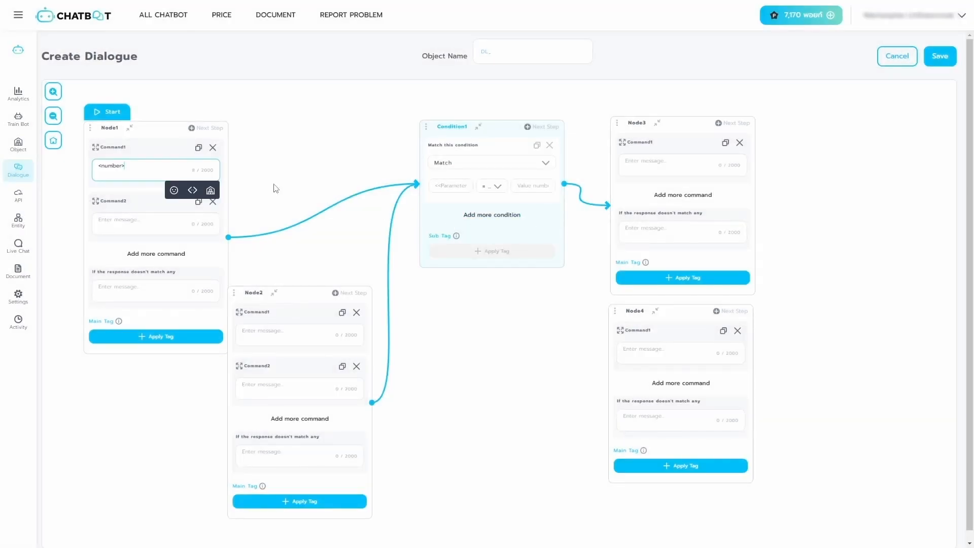
# - Set Condition1 to match when the <<number>> parameter is greater than 3
pyautogui.click(452, 186)
pyautogui.write('<<number>>')
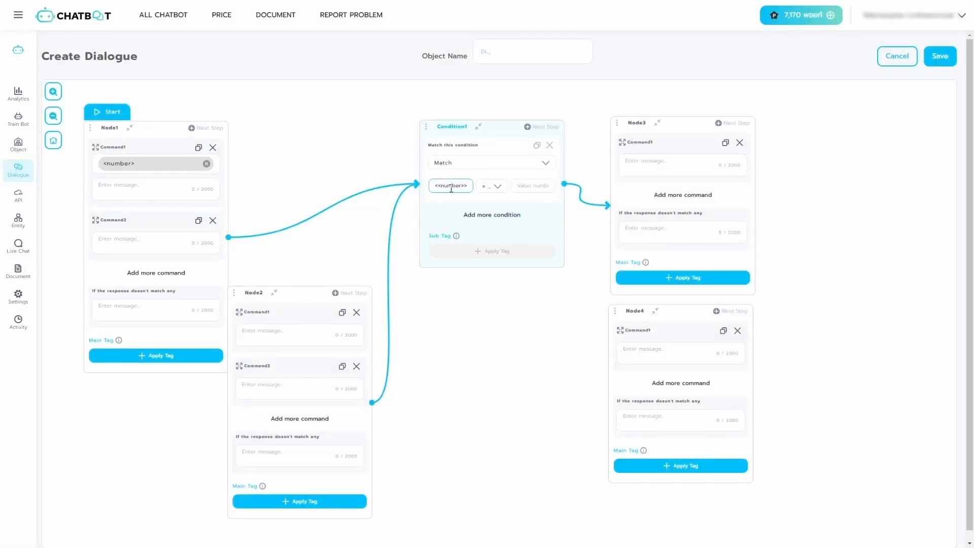
pyautogui.click(494, 186)
pyautogui.click(514, 237)
pyautogui.click(533, 186)
pyautogui.write('3')
# - Duplicate Condition1 into the empty space below it and remove the original condition
pyautogui.click(426, 127)
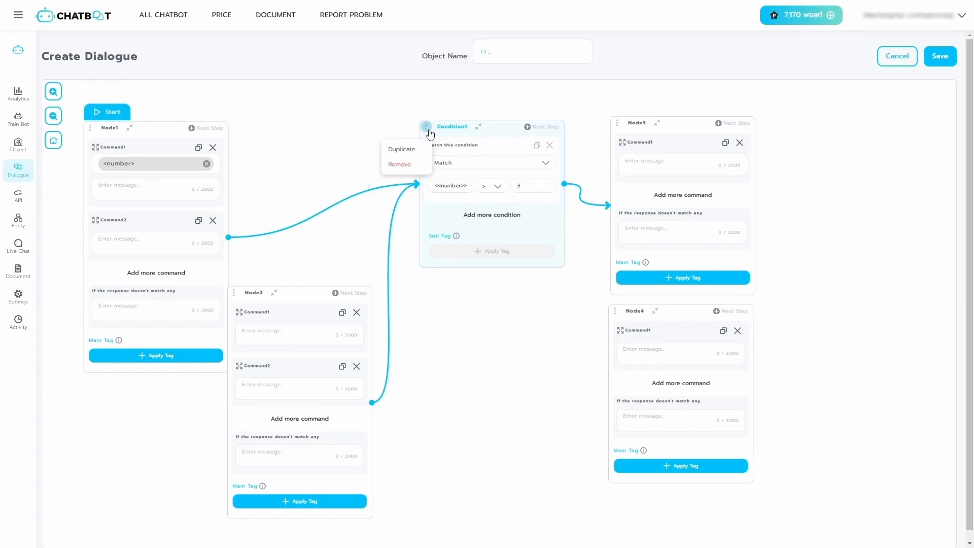
pyautogui.click(410, 152)
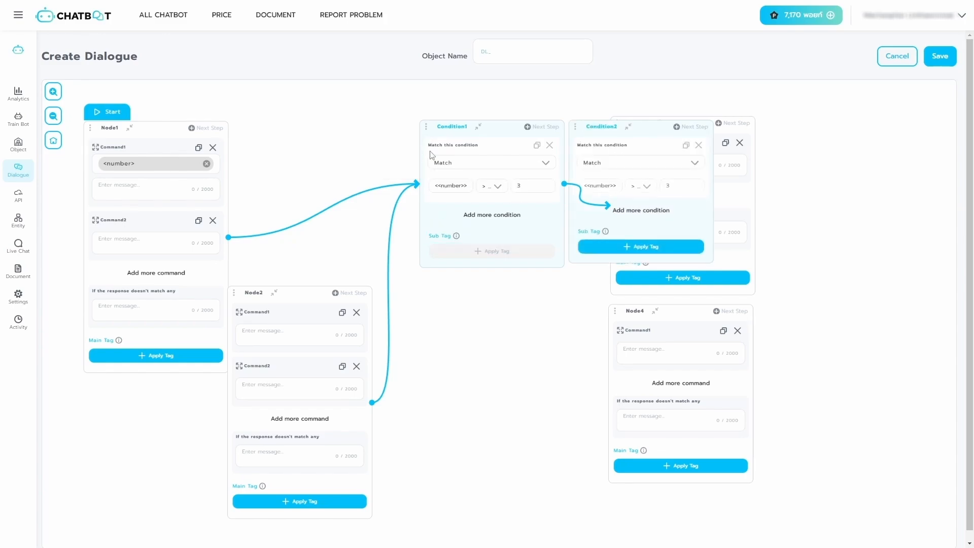
pyautogui.moveTo(647, 137); pyautogui.dragTo(503, 342)
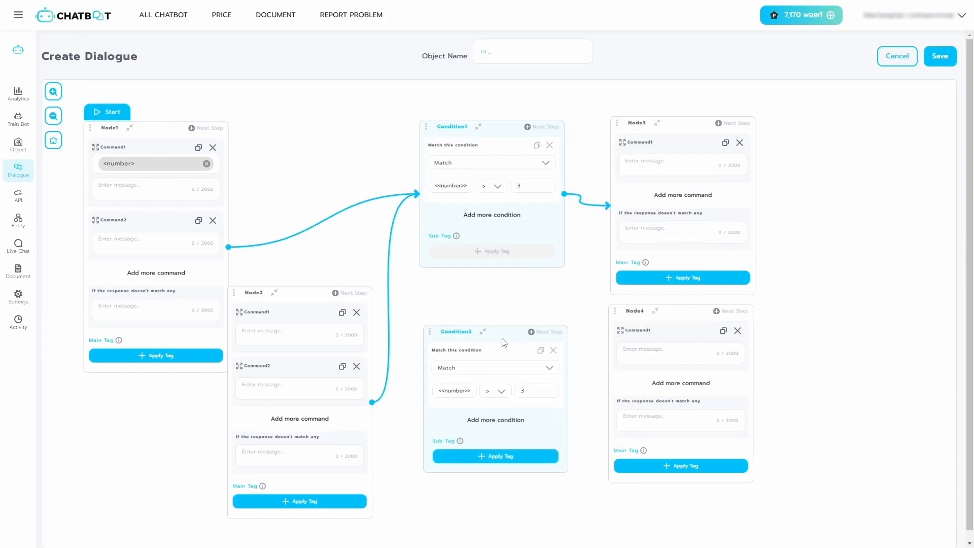
pyautogui.click(426, 127)
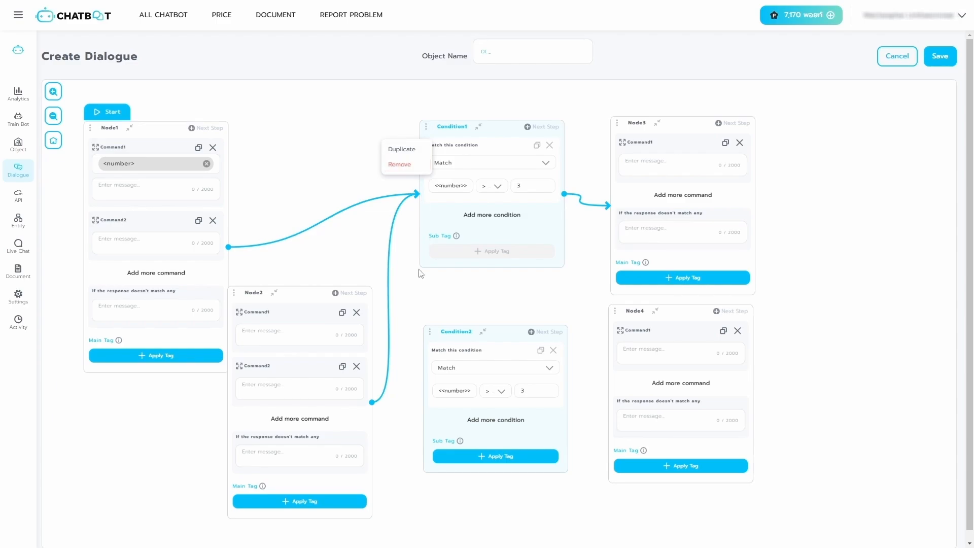
pyautogui.click(400, 168)
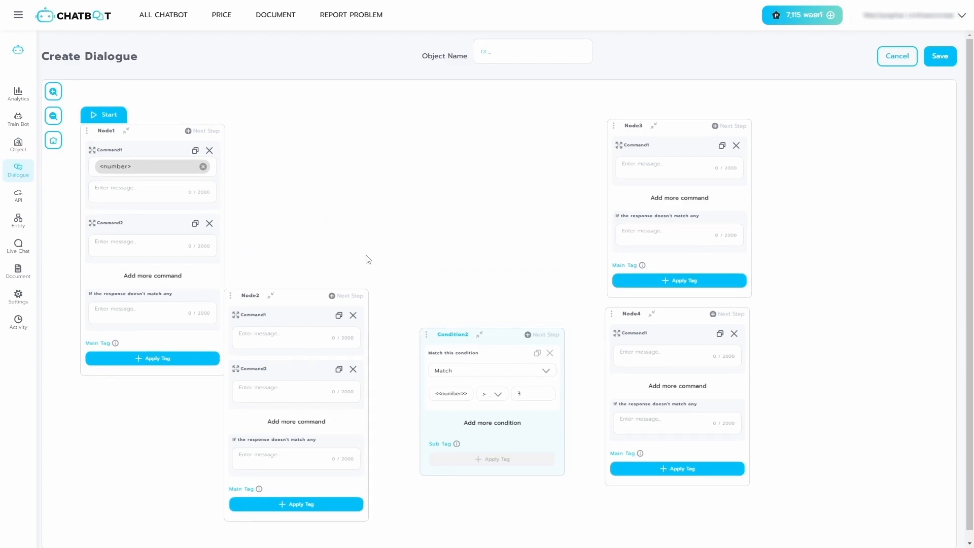
# - Link Node2 to Condition2 as its next step and add an AND condition to Condition2
pyautogui.click(355, 296)
pyautogui.click(384, 338)
pyautogui.click(471, 424)
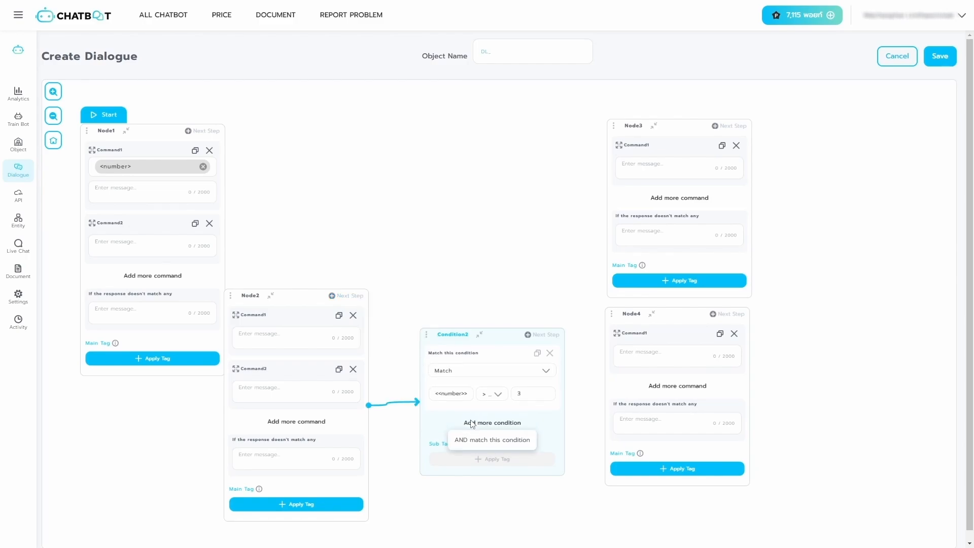
pyautogui.click(482, 439)
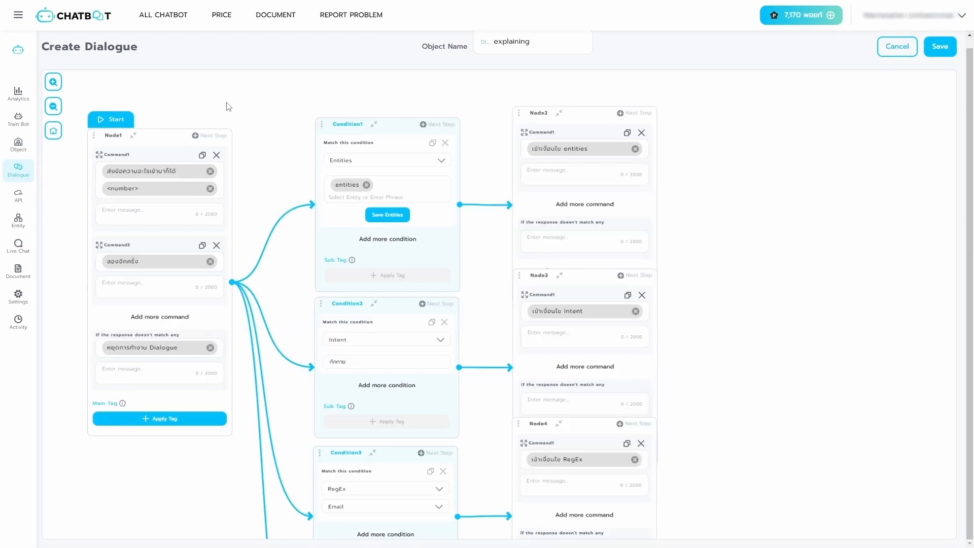
# - Examine the explaining dialogue's flow from Node1 through its Entities, Intent, RegEx and Match conditions to the linked nodes
pyautogui.moveTo(226, 102); pyautogui.dragTo(241, 111)
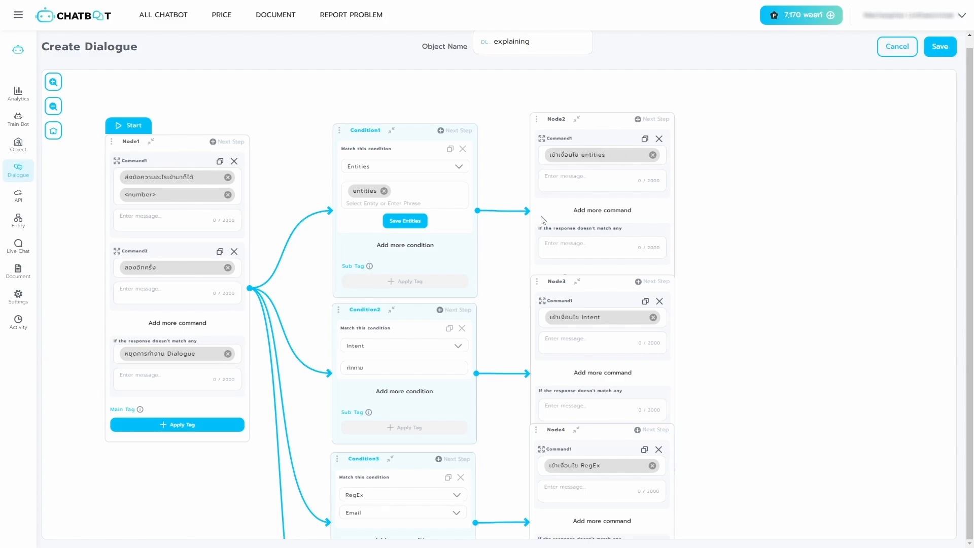
pyautogui.moveTo(496, 289); pyautogui.dragTo(499, 170)
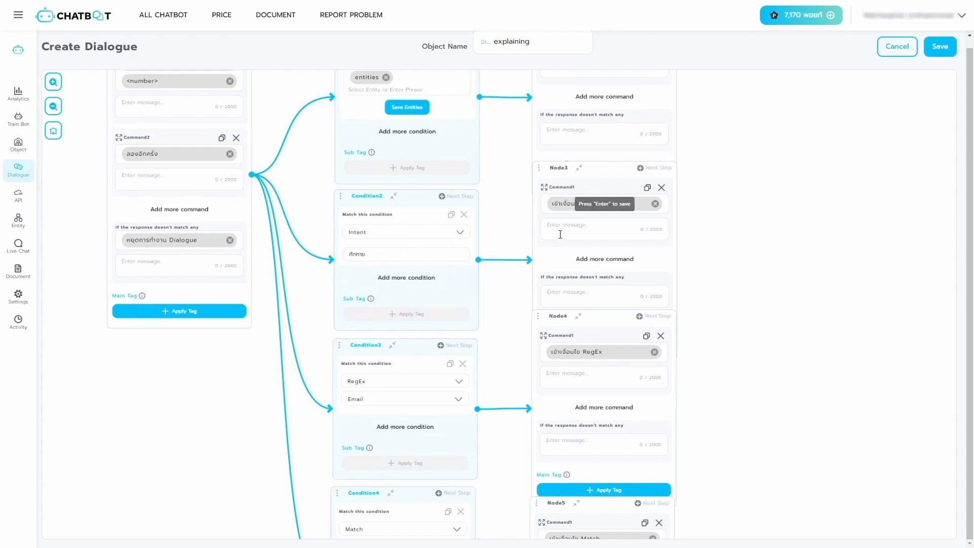
pyautogui.moveTo(498, 311); pyautogui.dragTo(501, 213)
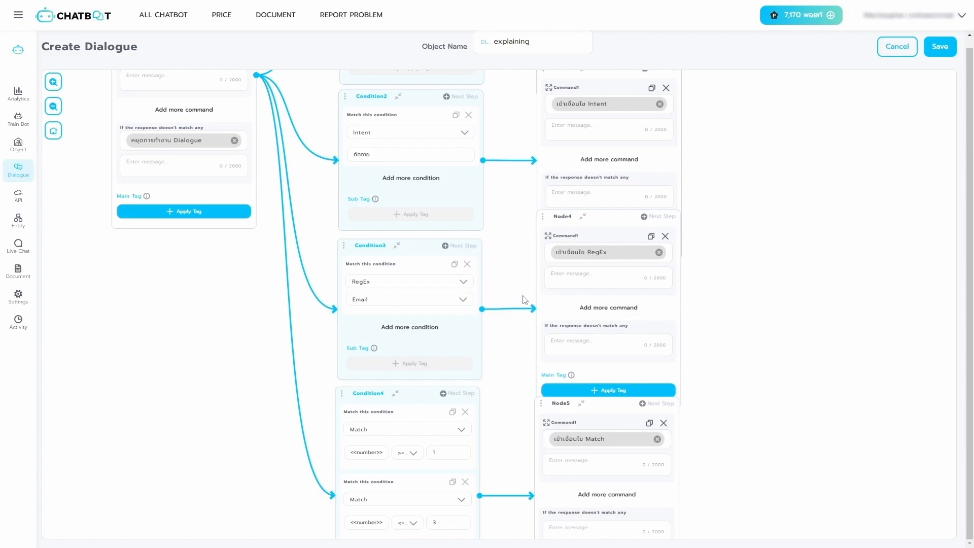
pyautogui.moveTo(495, 398); pyautogui.dragTo(504, 322)
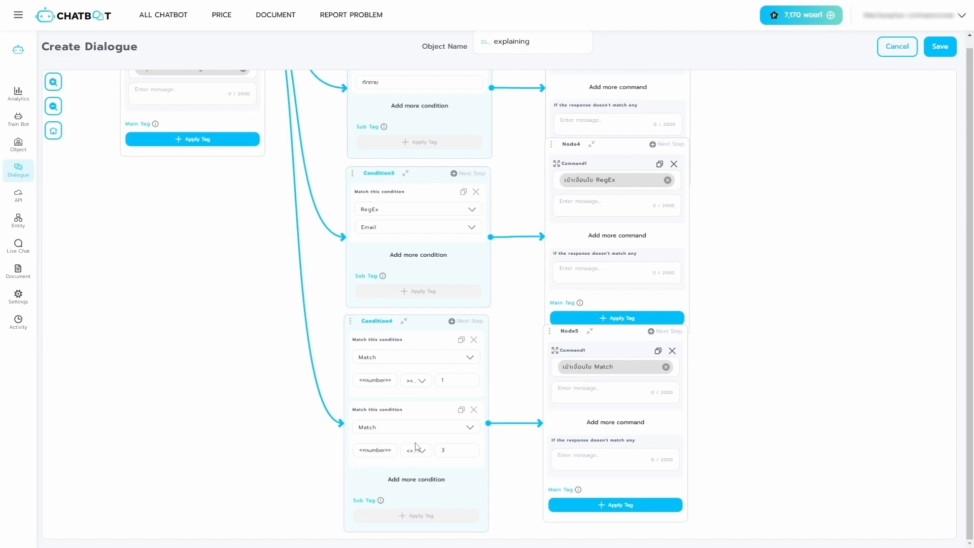
pyautogui.scroll(5, 415, 446)
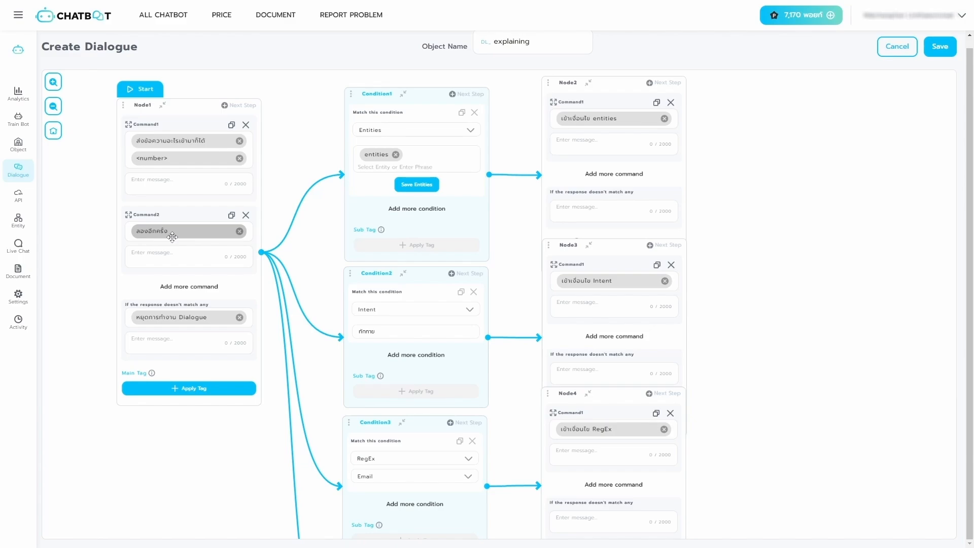
# - Try adding two more commands below Command2 in Node1, and remove both of them
pyautogui.click(175, 288)
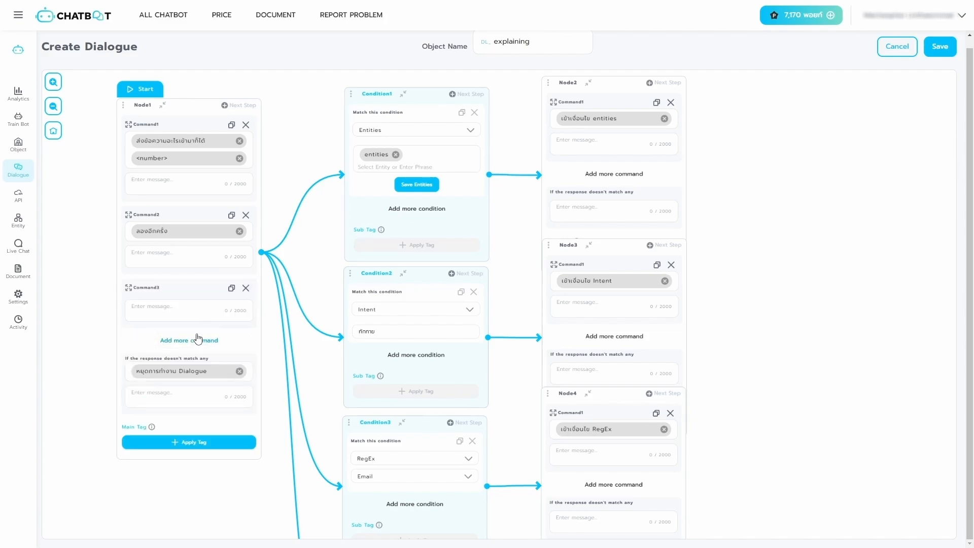
pyautogui.click(198, 341)
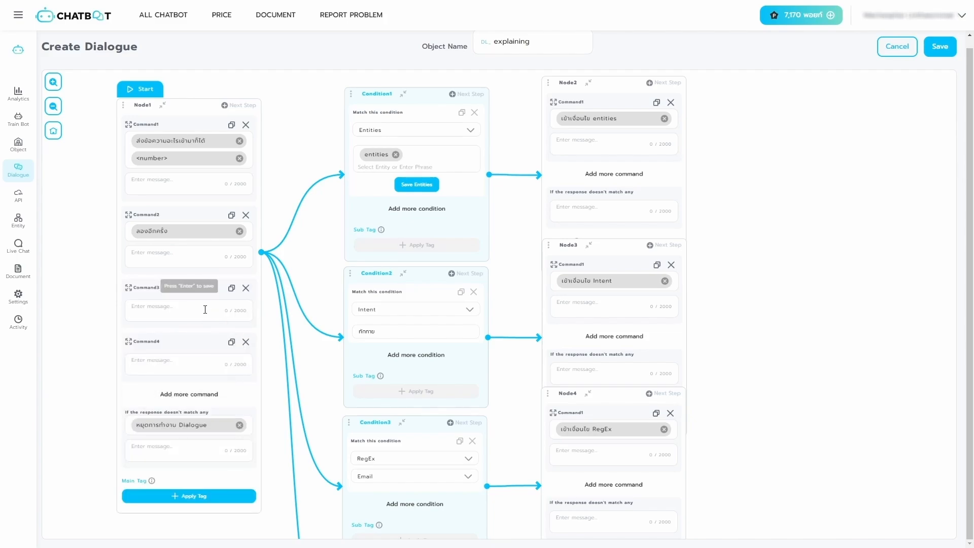
pyautogui.click(245, 341)
pyautogui.click(246, 288)
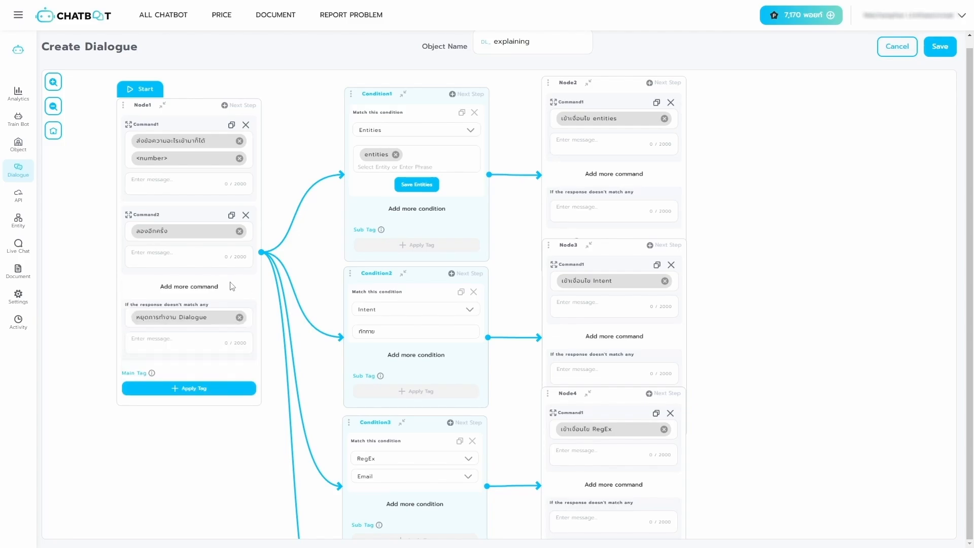
# - Switch to the bot's chat window, start the dialogue with ทดสอบ, and send entities to test the Entities condition
pyautogui.hotkey('alt', 'Tab')
pyautogui.write('ทดสอบ')
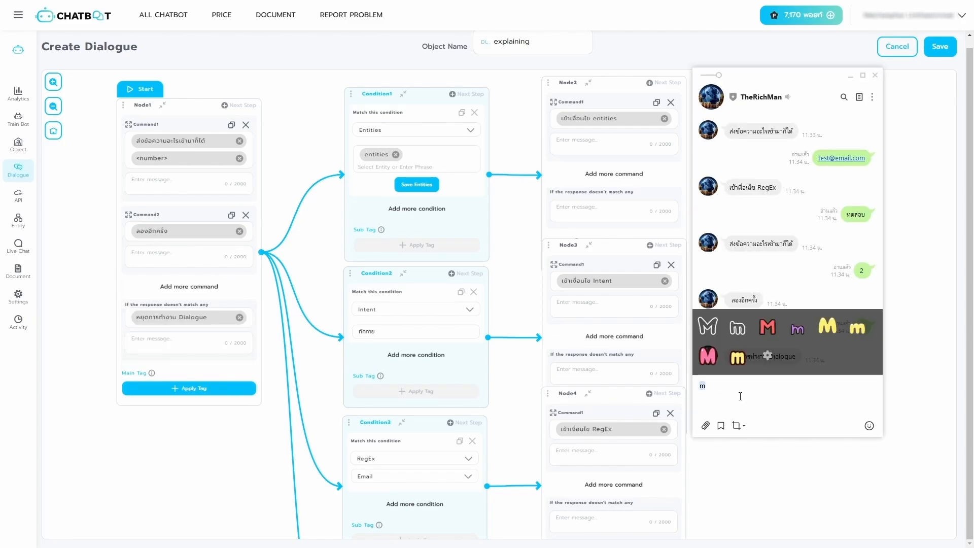
pyautogui.press('Return')
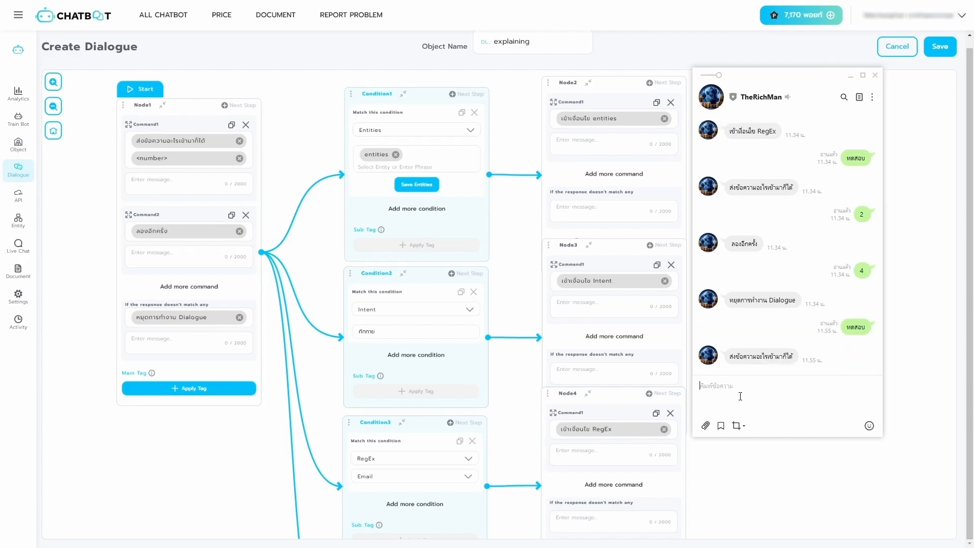
pyautogui.write('entities')
pyautogui.press('Return')
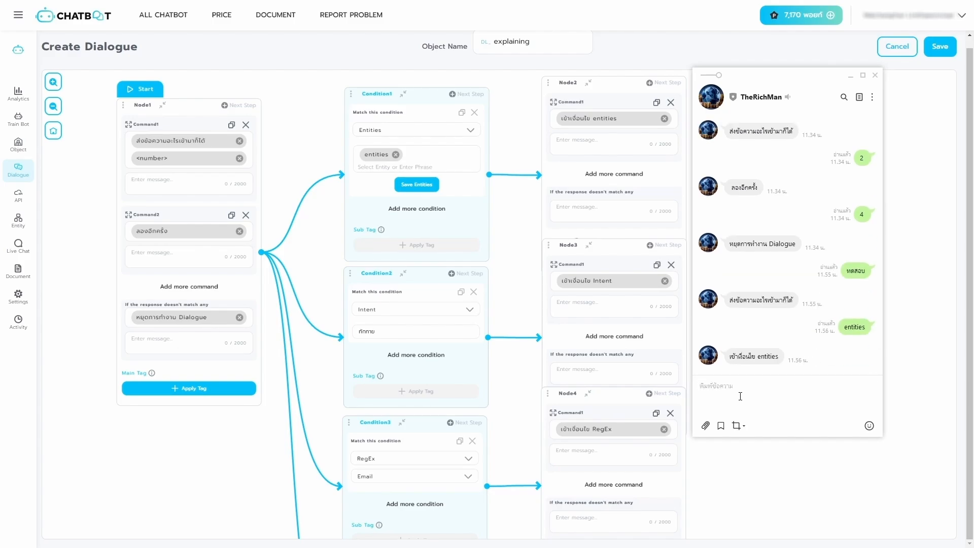
# - Restart the dialogue with ทดสอบ and send สวัสดี to test the Intent condition
pyautogui.write('ทดสอบ')
pyautogui.press('Return')
pyautogui.write('สวัสดี')
pyautogui.press('Return')
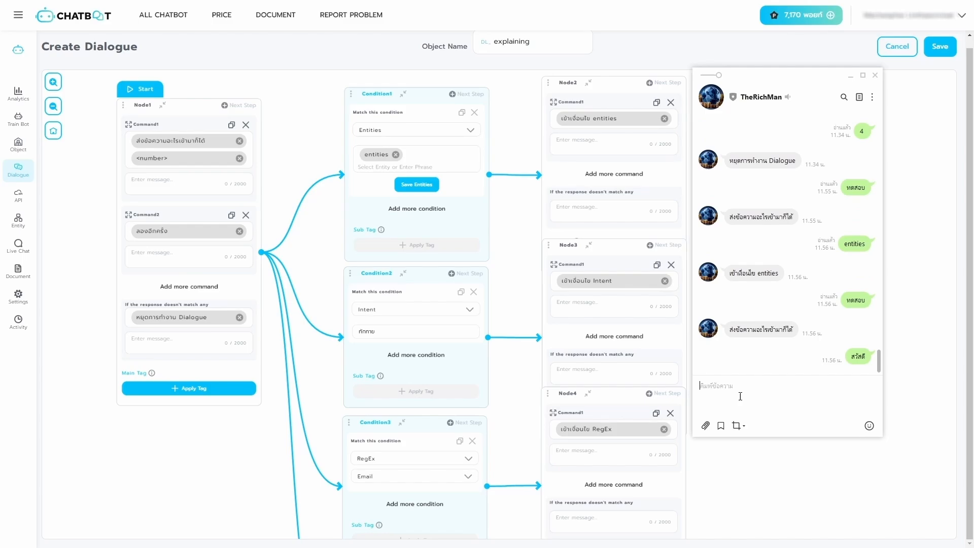
# - Restart the dialogue with ทดสอบ and send a sample e-mail address to test the RegEx condition
pyautogui.write('ทดสอบ')
pyautogui.press('Return')
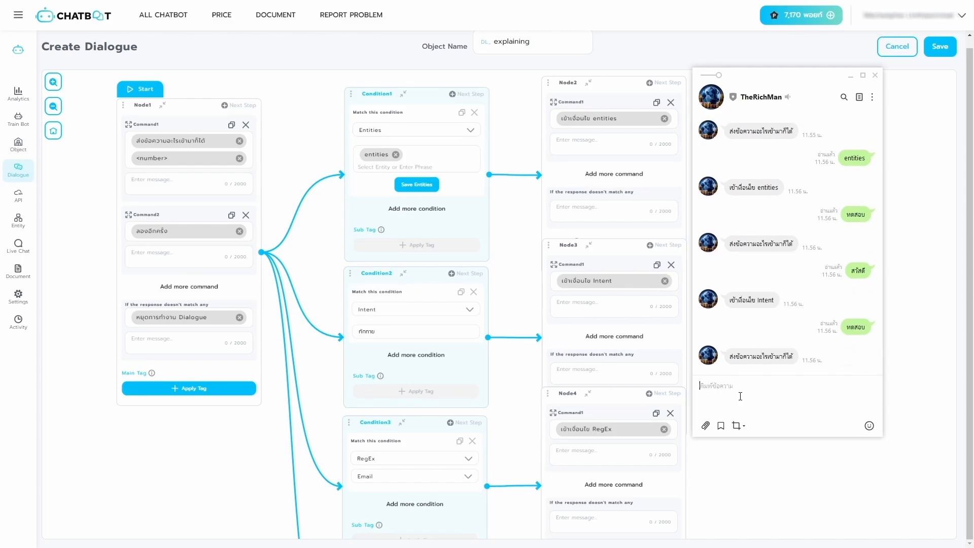
pyautogui.write('test@email.com')
pyautogui.press('Return')
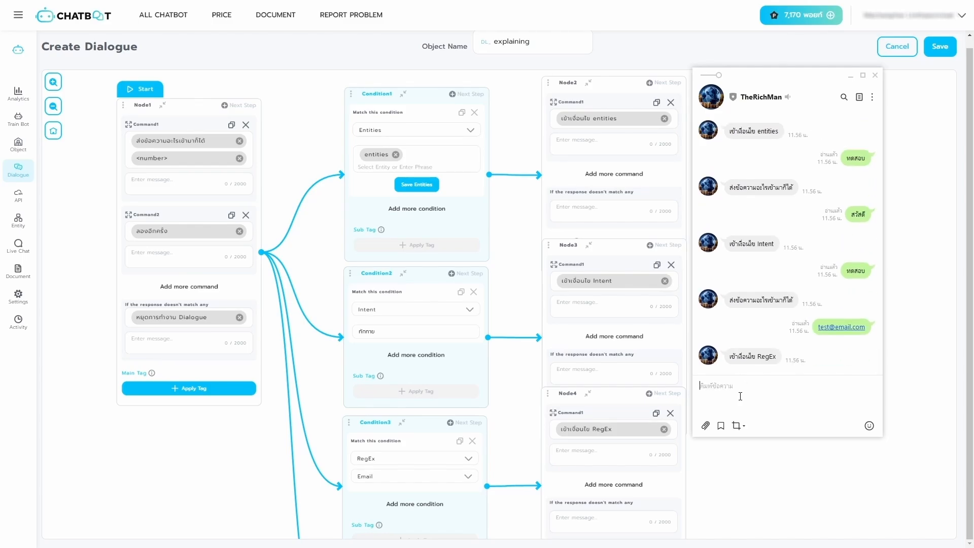
# - Restart the dialogue with ทดสอบ and send 2 to test the Match condition
pyautogui.write('ทดสอบ')
pyautogui.press('Return')
pyautogui.write('2')
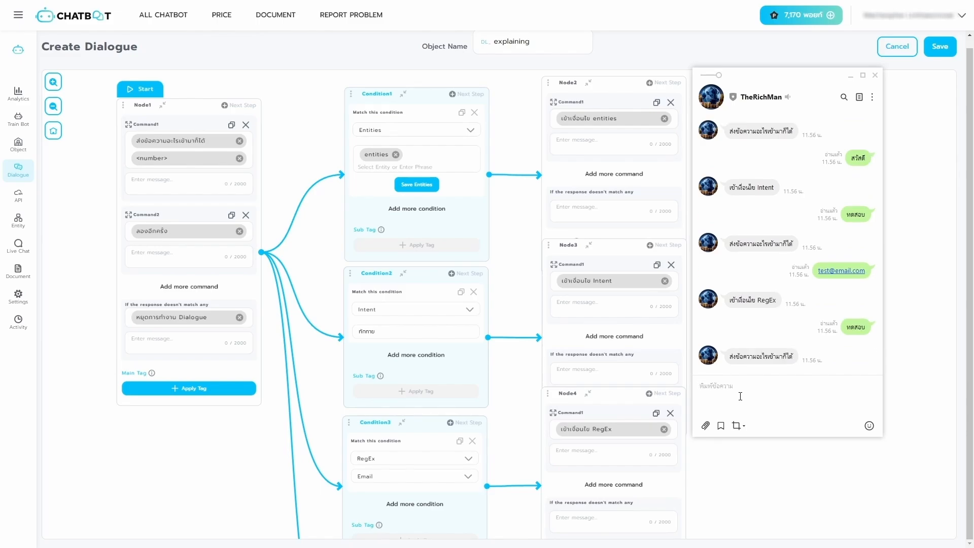
pyautogui.press('Return')
# - Restart the dialogue with ทดสอบ and send 4 and then 5 to test the retry and no-match responses
pyautogui.write('ทดสอ')
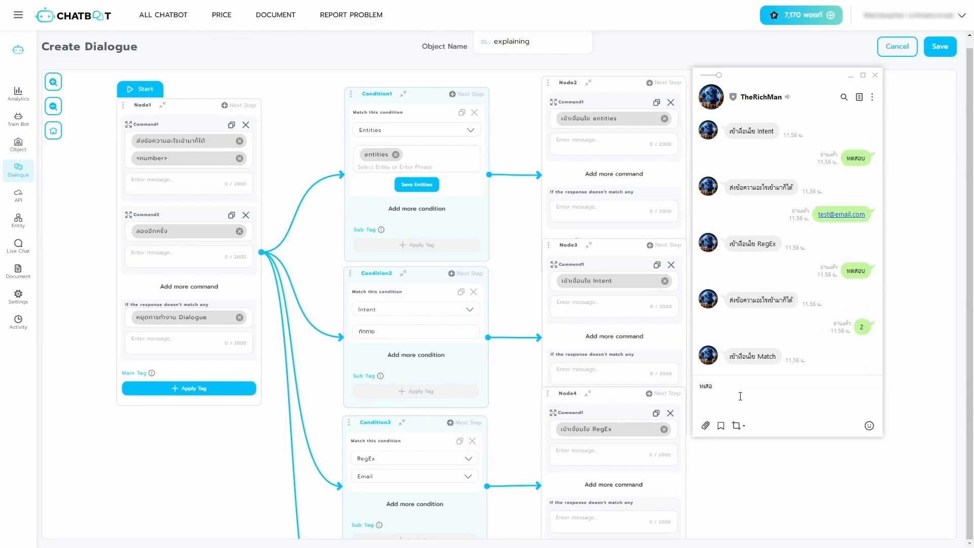
pyautogui.write('บ')
pyautogui.press('Return')
pyautogui.write('4')
pyautogui.press('Return')
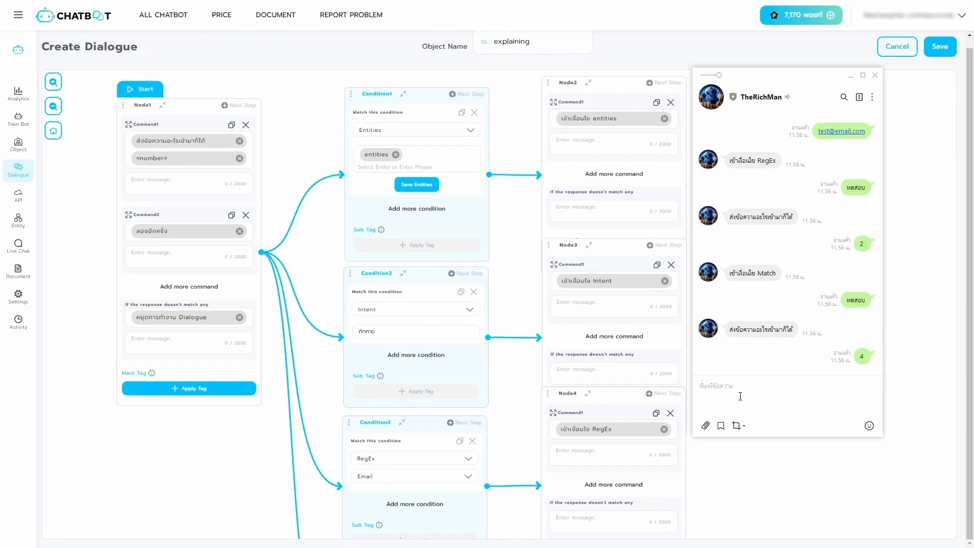
pyautogui.write('5')
pyautogui.press('Return')
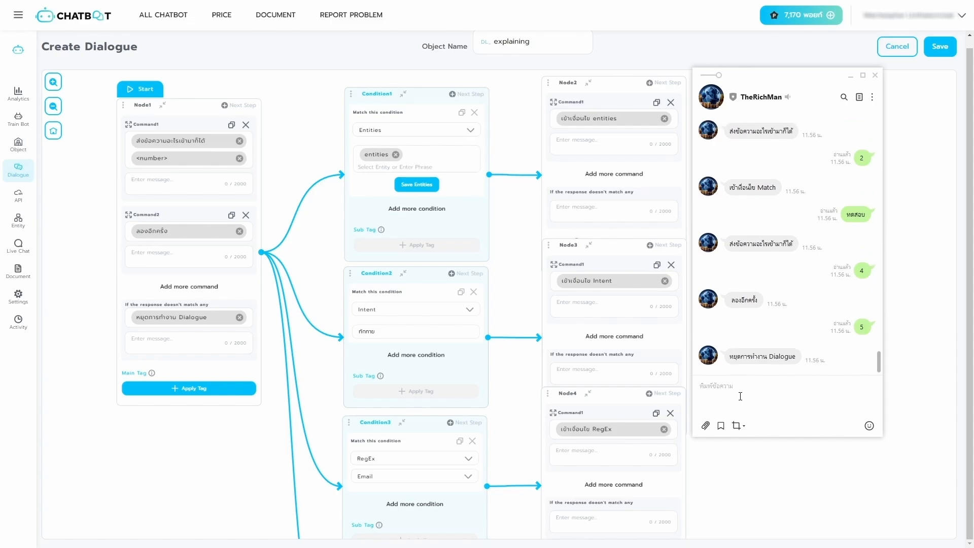